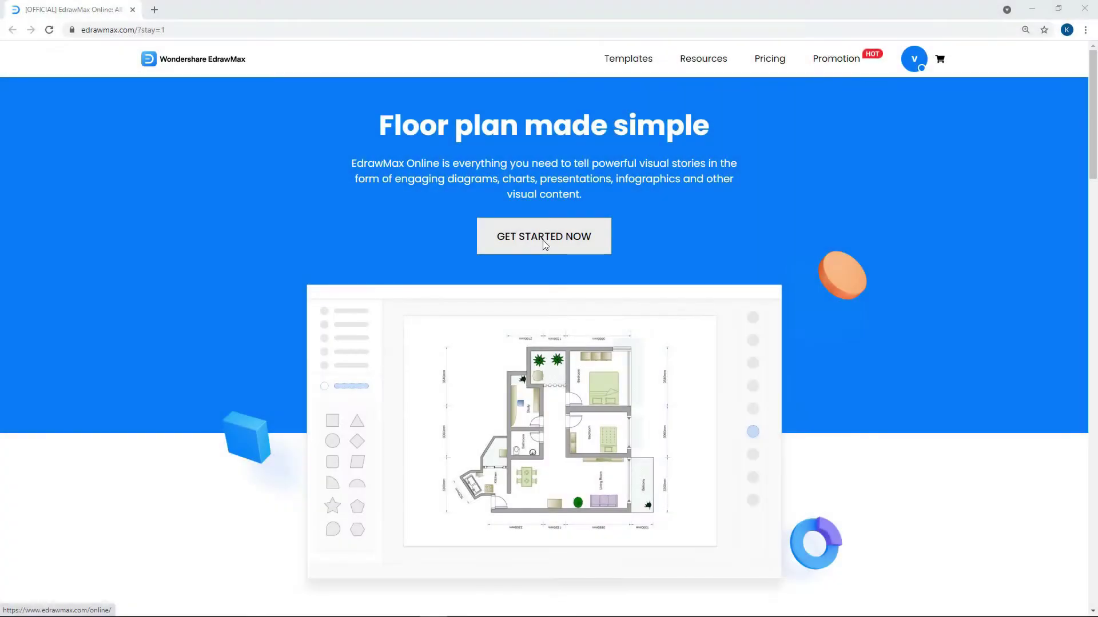
Start a blank Mind Map drawing from the General > Mind Map templates
click(543, 244)
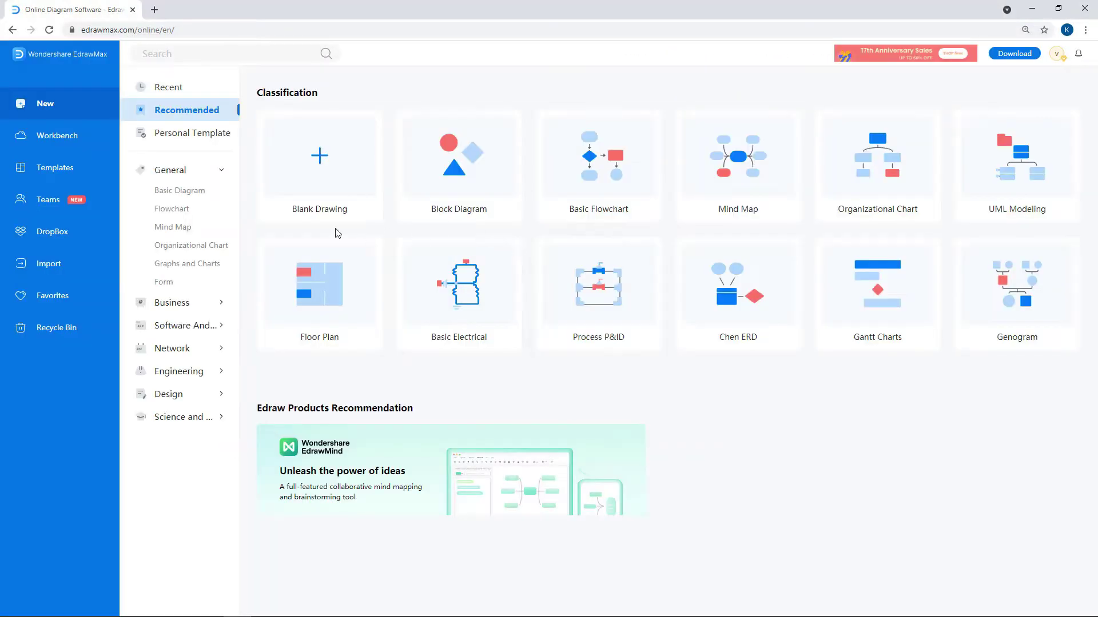
click(196, 228)
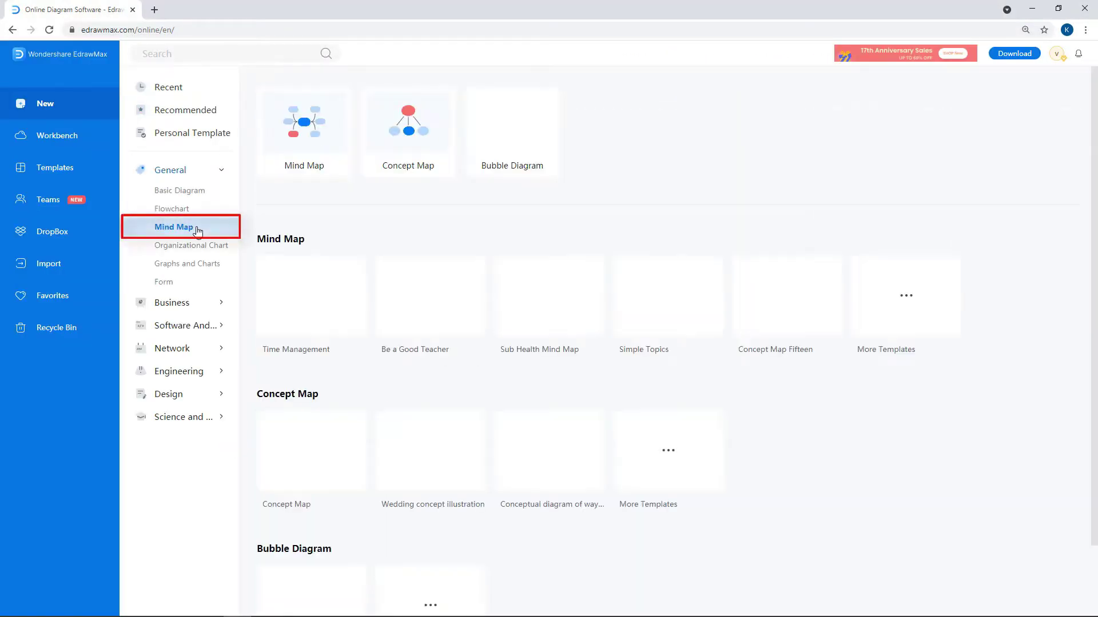
click(303, 158)
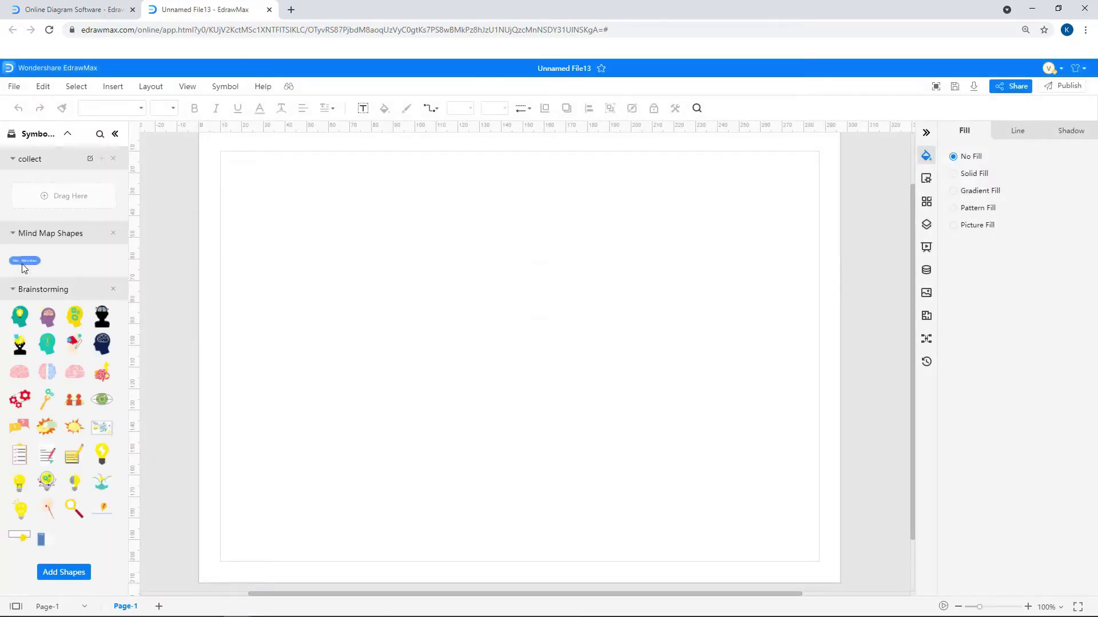
Place a rectangular central topic on the page and drop the Brainstorming eye symbol onto it
drag(20, 261, 505, 358)
click(994, 435)
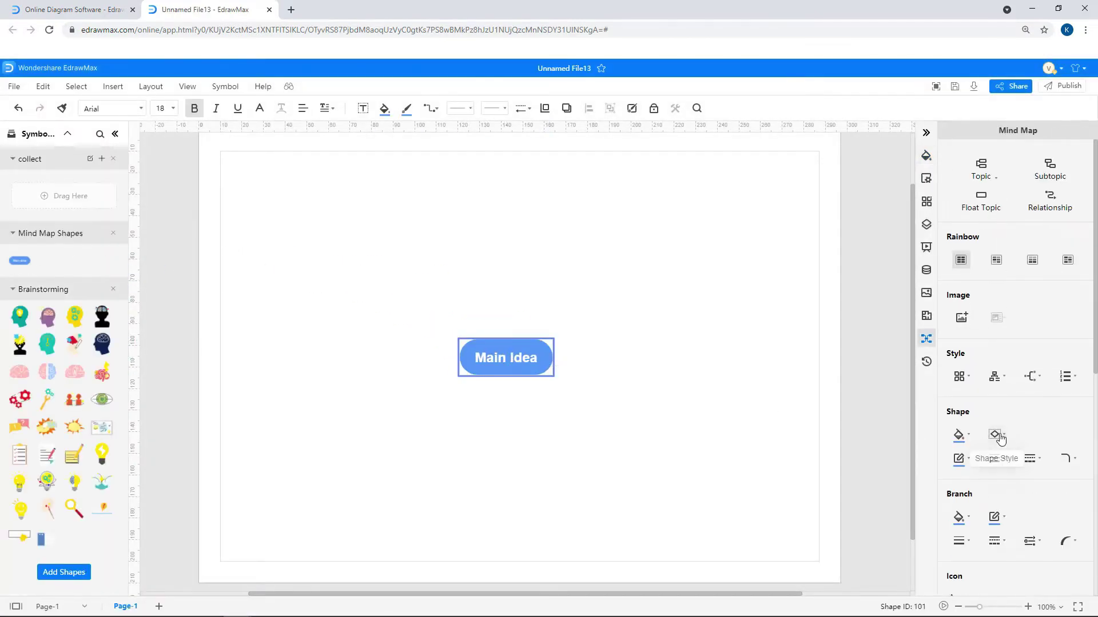
click(1013, 462)
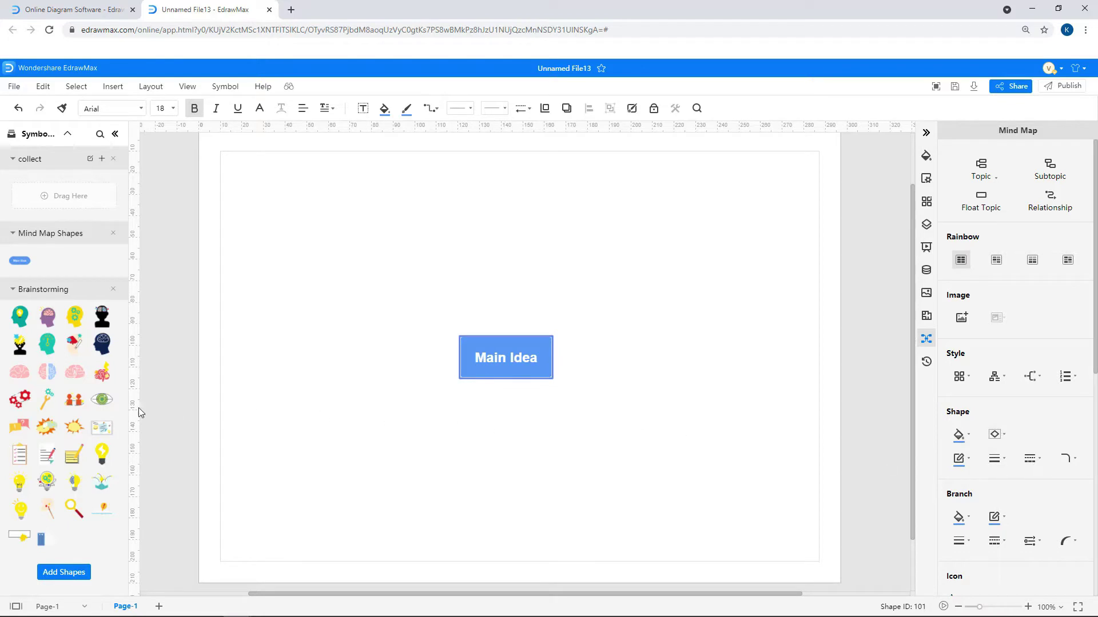
drag(101, 399, 506, 358)
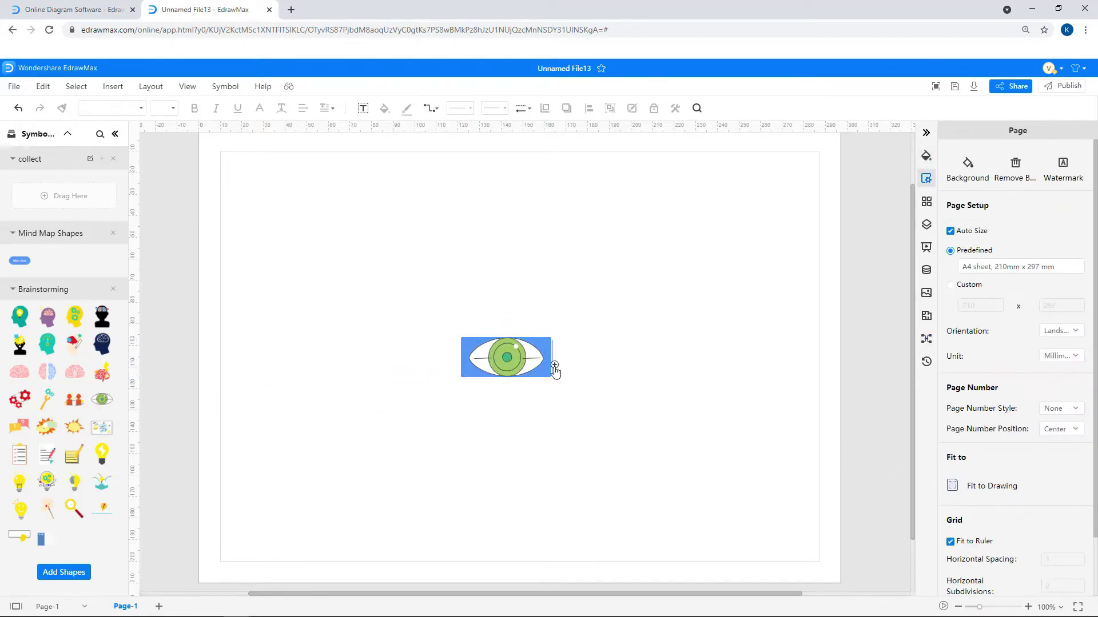
Add the branch '"J .K .Rowling" Brainstrom' with the note 'Record your thoughts on the table paper'
click(554, 366)
text("J .K .Rowling" Brainstrom)
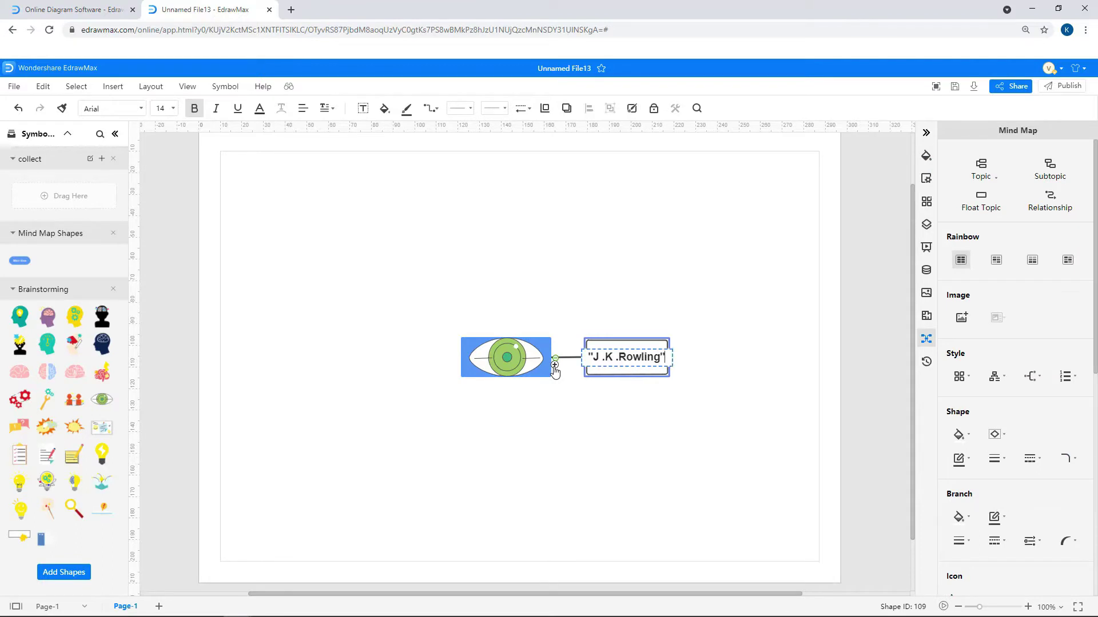
click(554, 372)
click(754, 365)
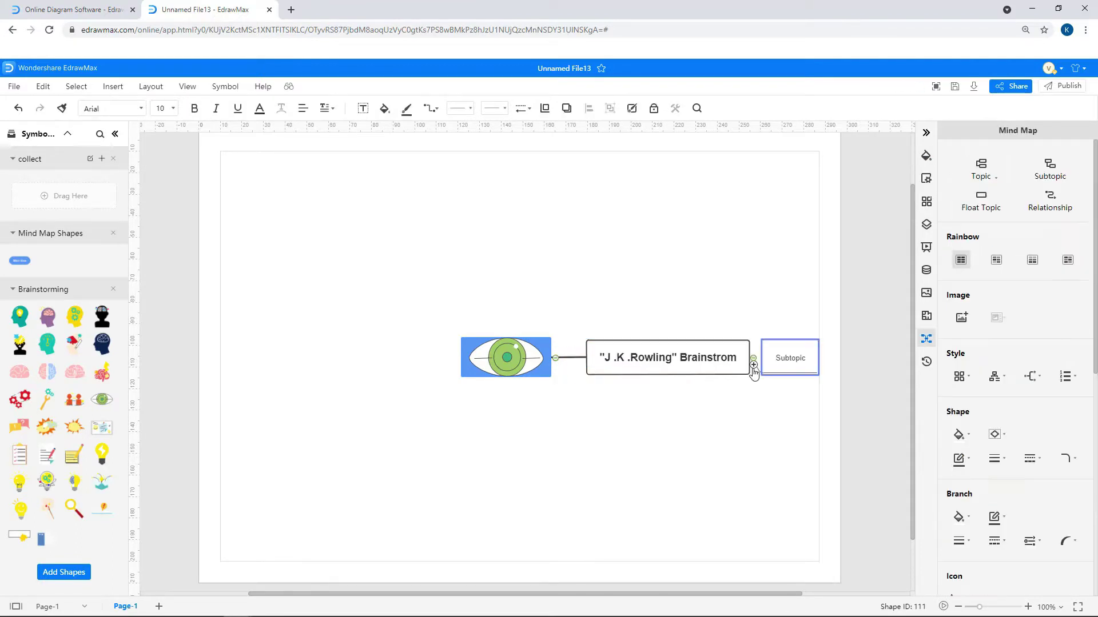
text(Record your thoughts on the table paper)
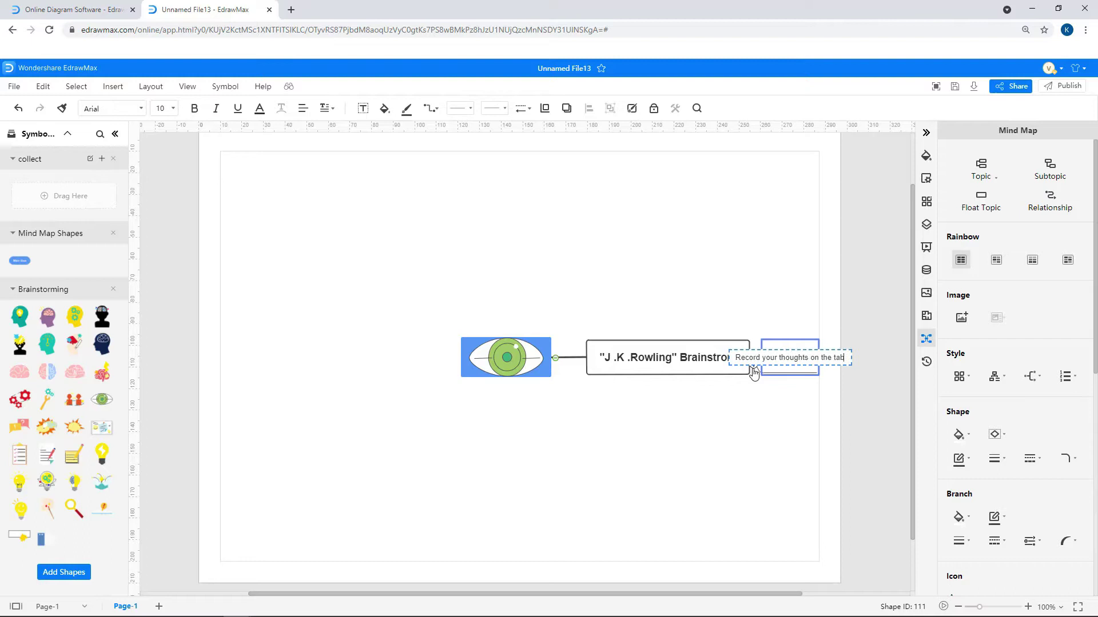
click(722, 380)
Add the branch 'Write down 10 thoughts every day' with the note 'Keep records, you will find useful'
click(542, 364)
text(Write down 10 thoughts every day)
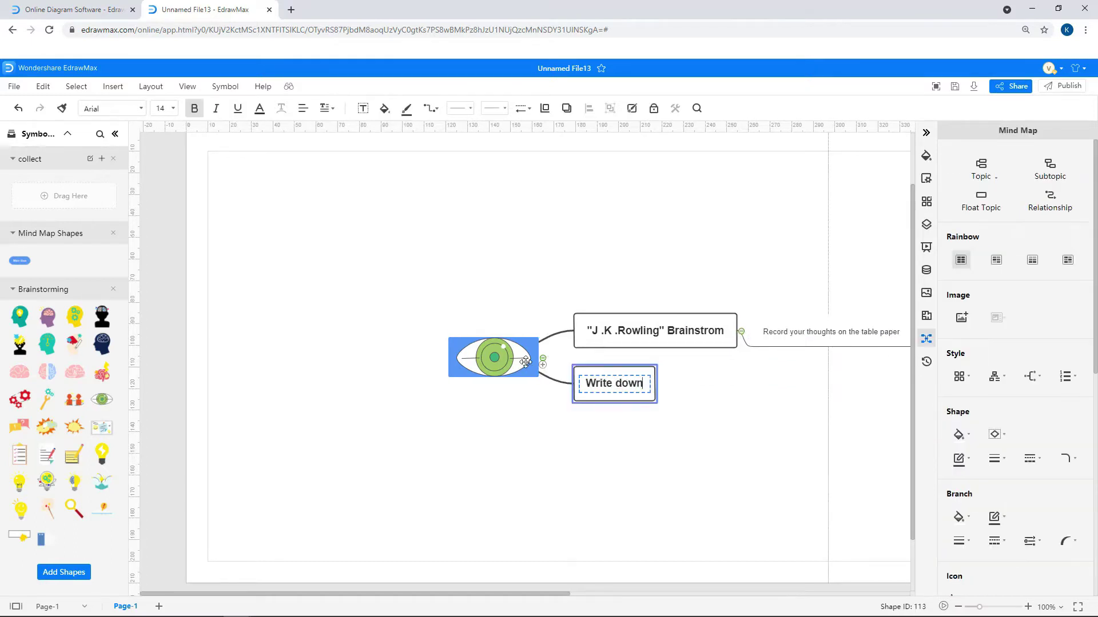
click(546, 368)
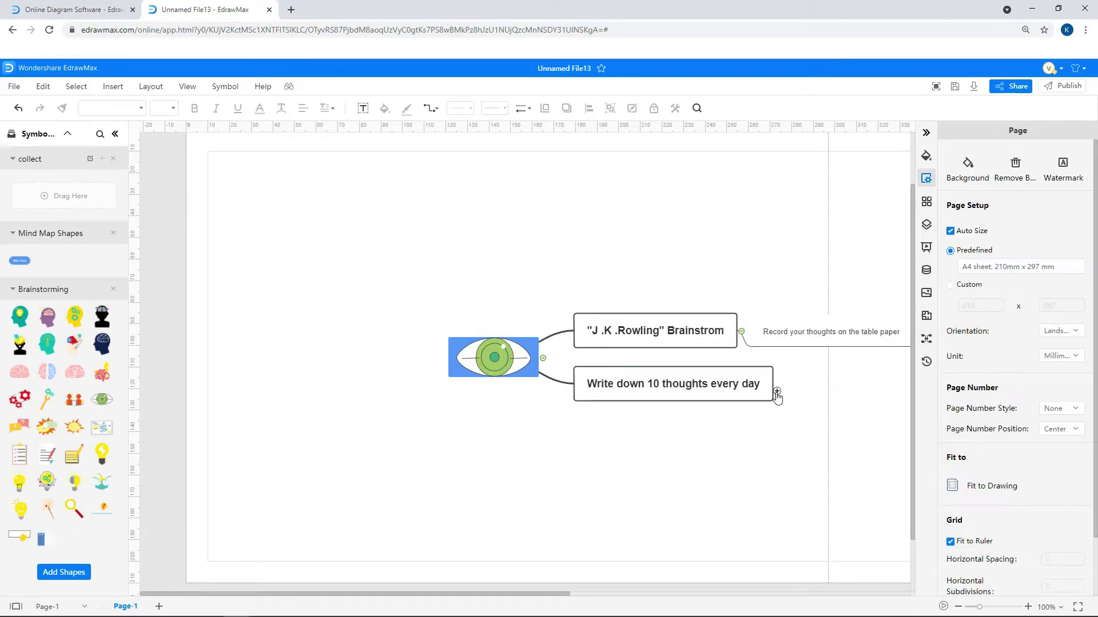
click(776, 390)
text(Keep records, you will find useful later)
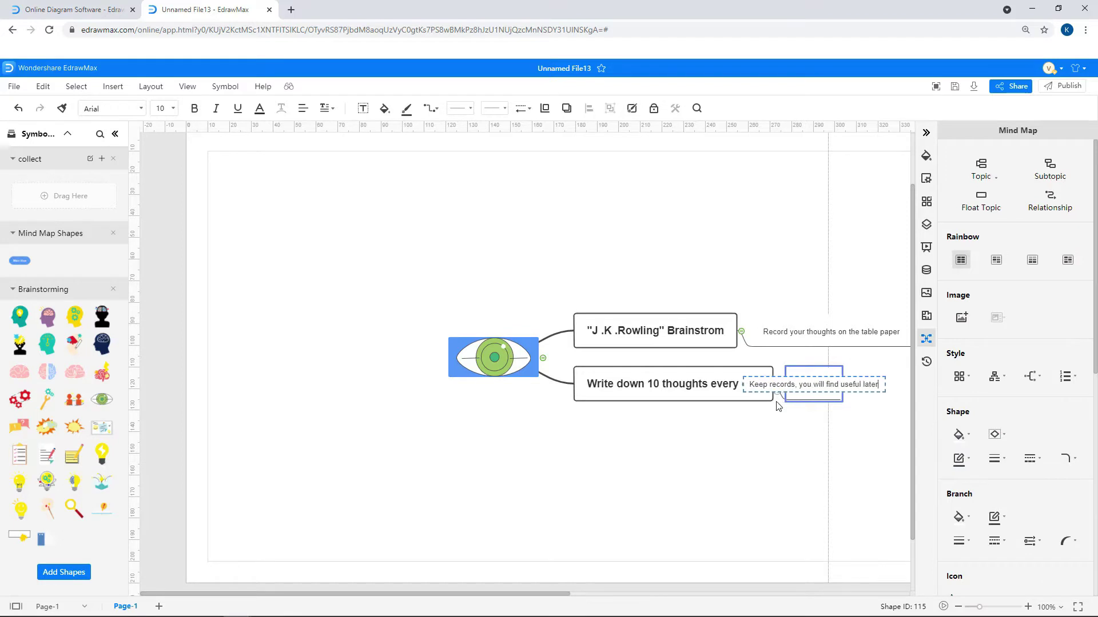
click(778, 407)
Add the branch 'Brainstrom every impossible idea' with the note 'Write down the unwilling solutions'
click(543, 365)
text(Br)
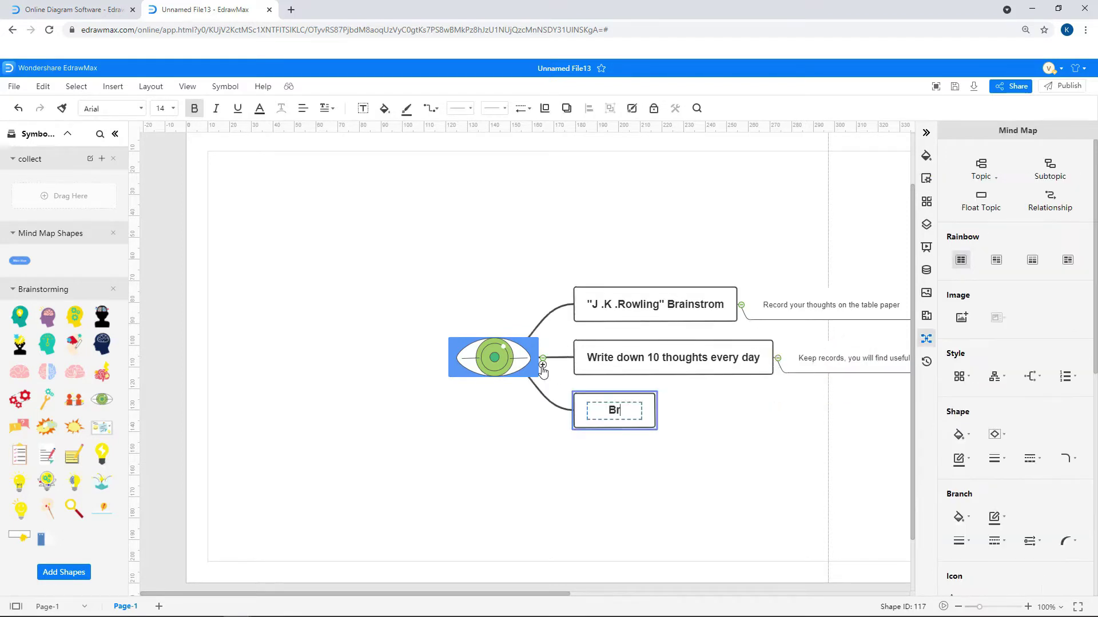
text(ainstrom every impossible idea)
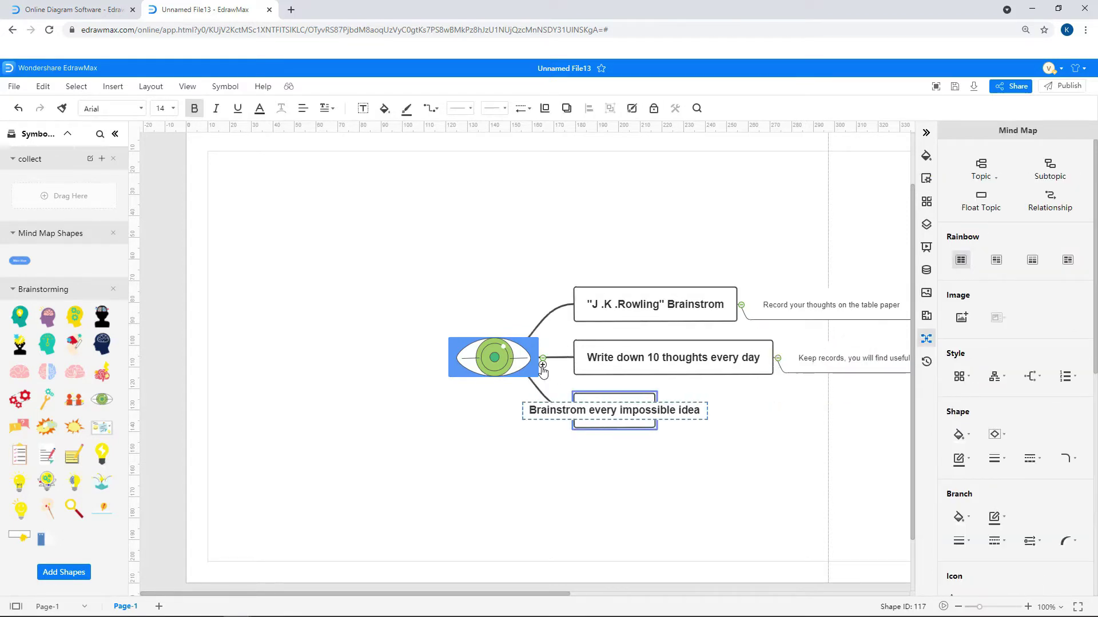
click(668, 434)
click(775, 418)
text(Write)
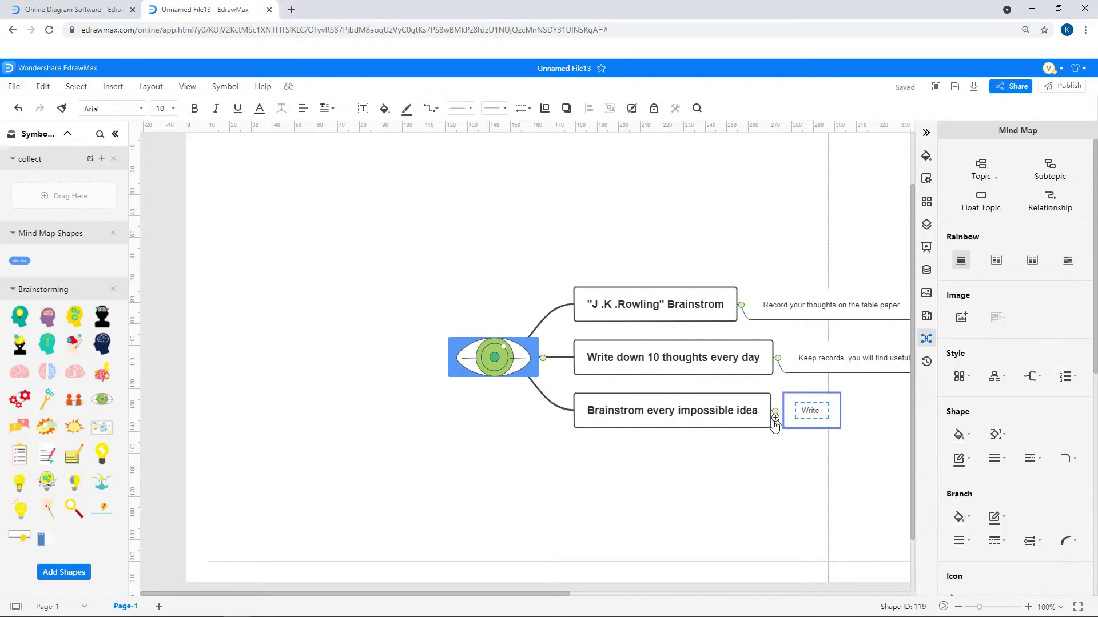
text( down the unwilling solutions)
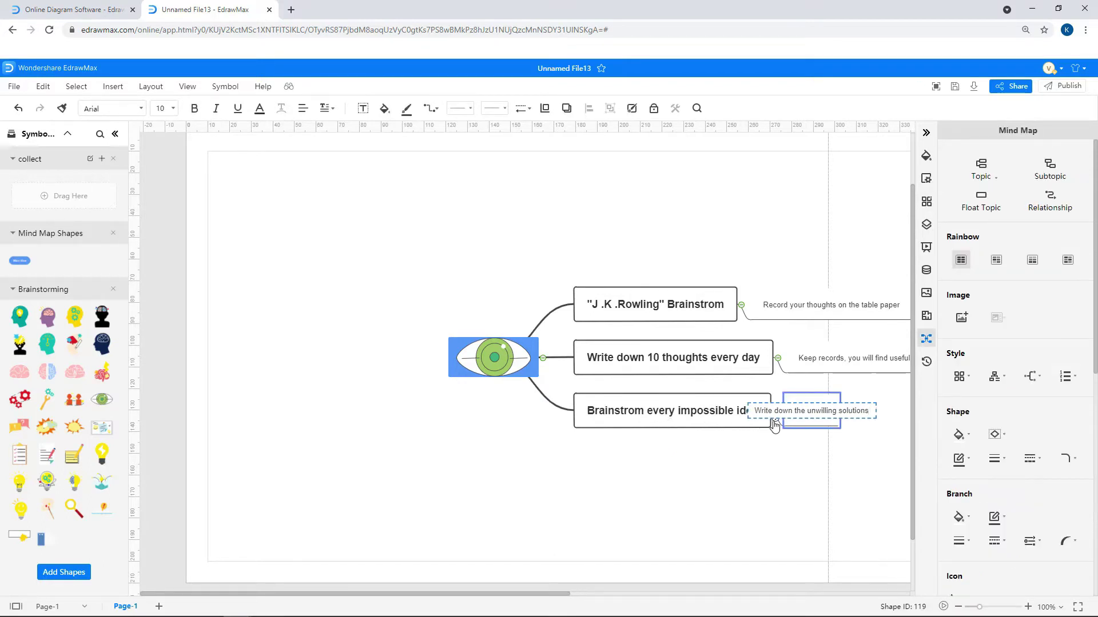
Add the topic 'Write with your non-dominant hand' with the note 'Let the words get close to what you think'
click(737, 423)
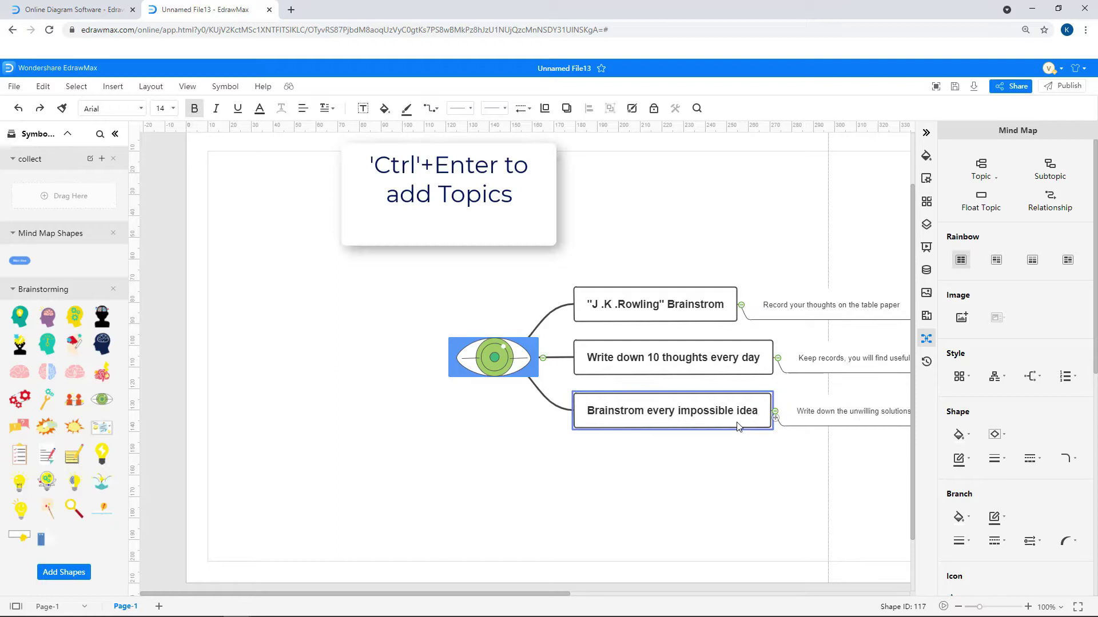
key(ctrl+Return)
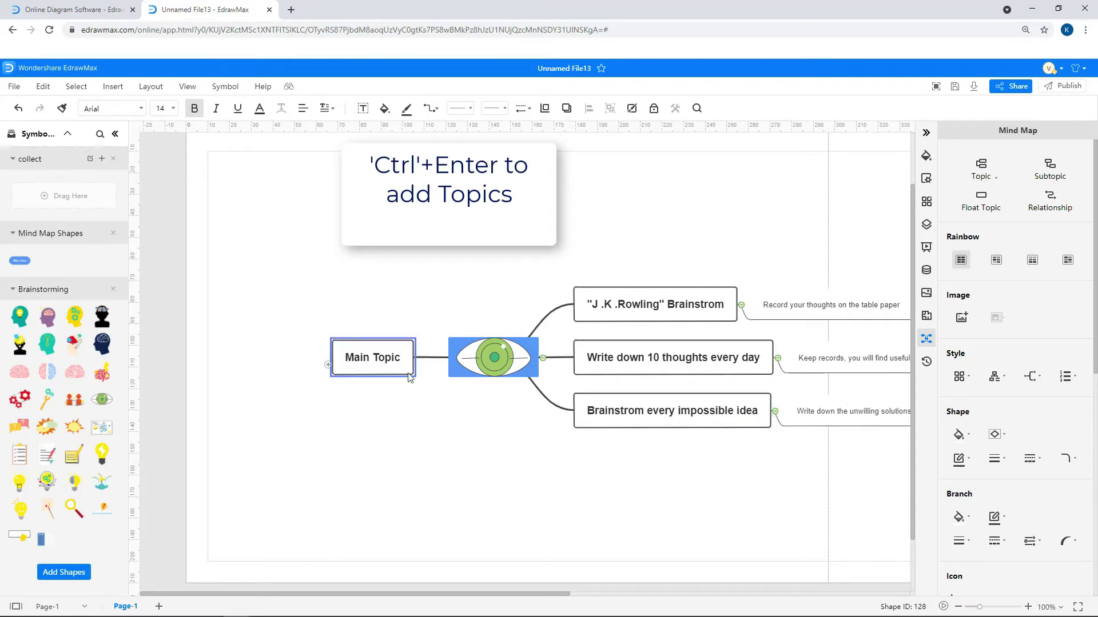
drag(409, 377, 612, 458)
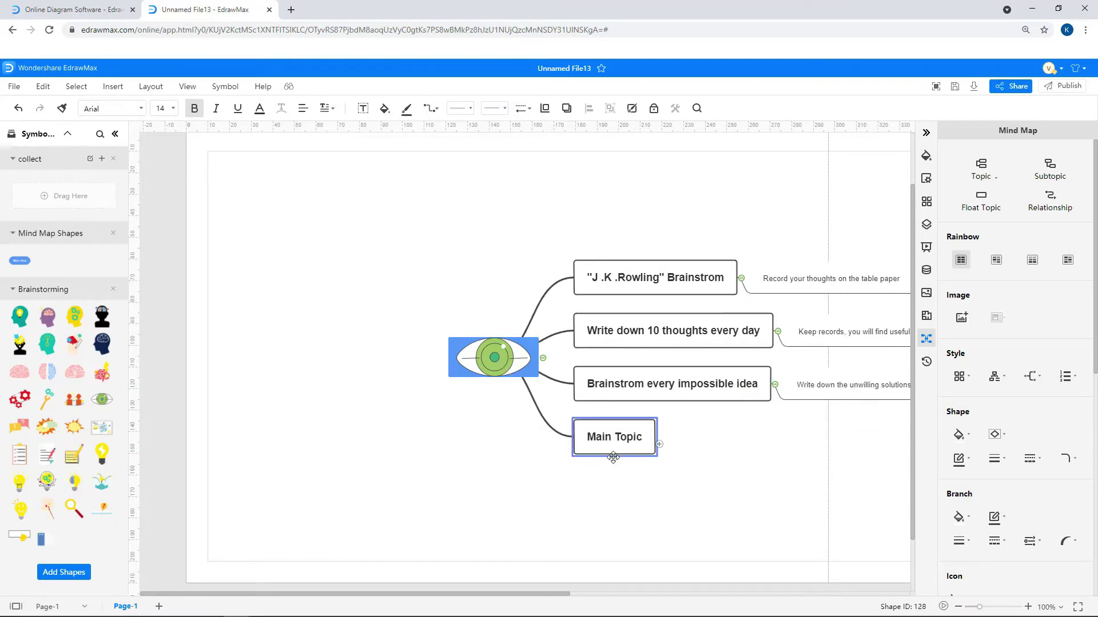
text(Write with your non-dominant hand)
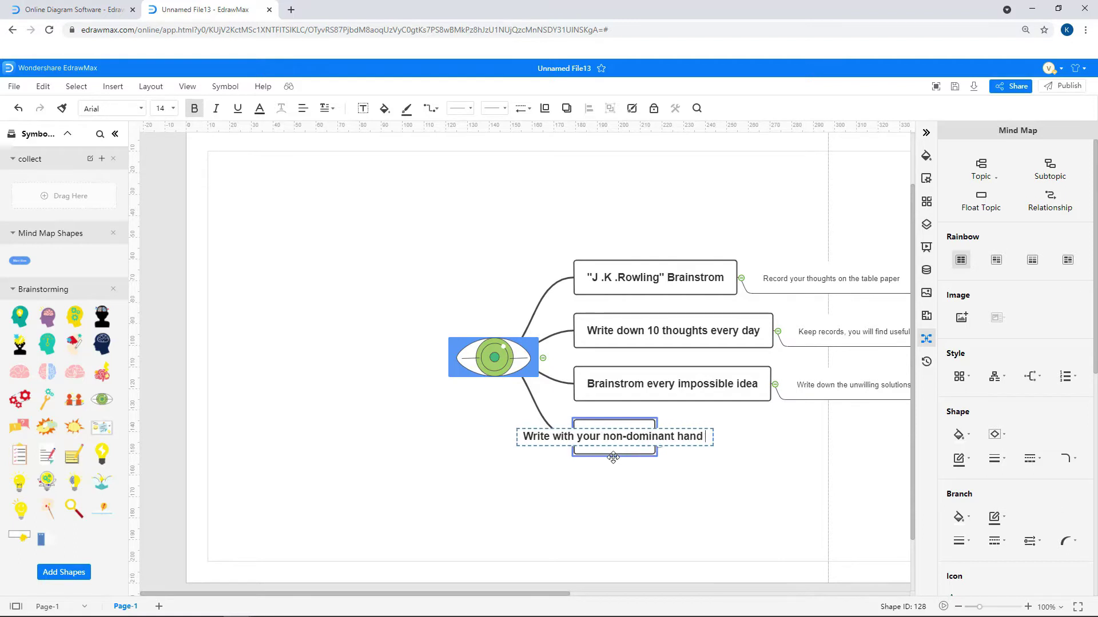
key(Escape)
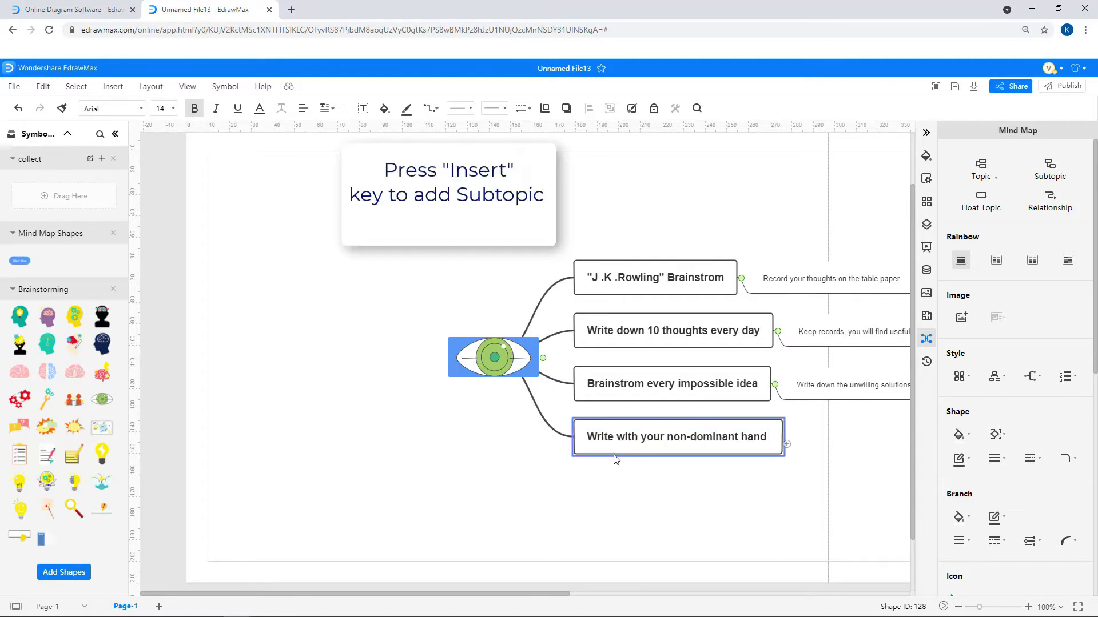
key(Insert)
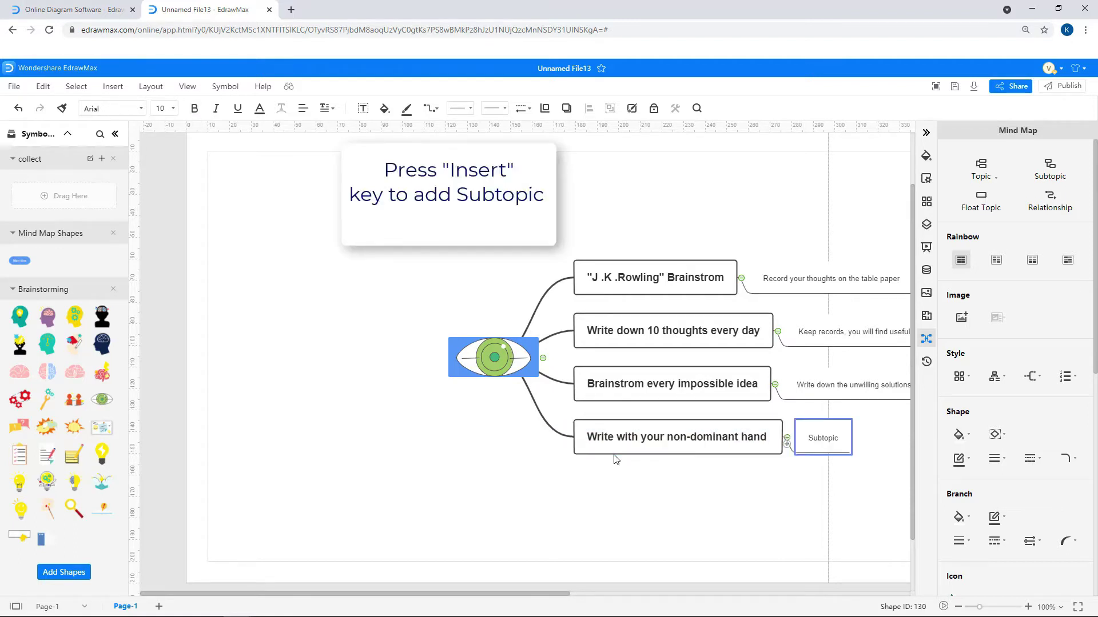
text(Let the words get close to )
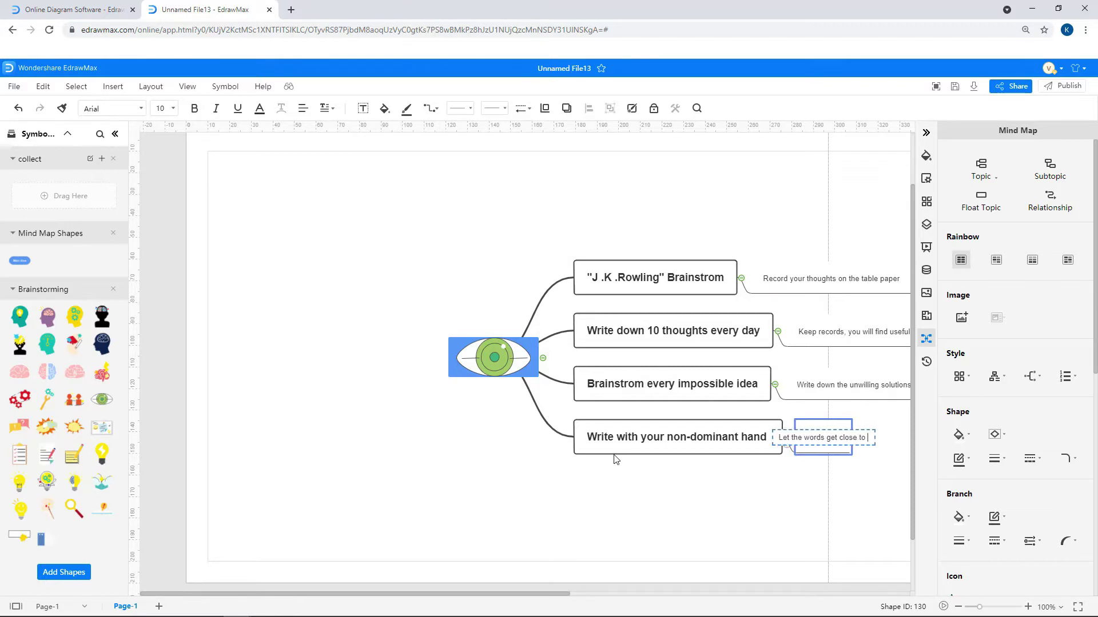
text(what you think)
click(615, 452)
Add the topic 'Draw down what you want to say' with the note 'Try to draw instead of text'
key(Return)
text(D)
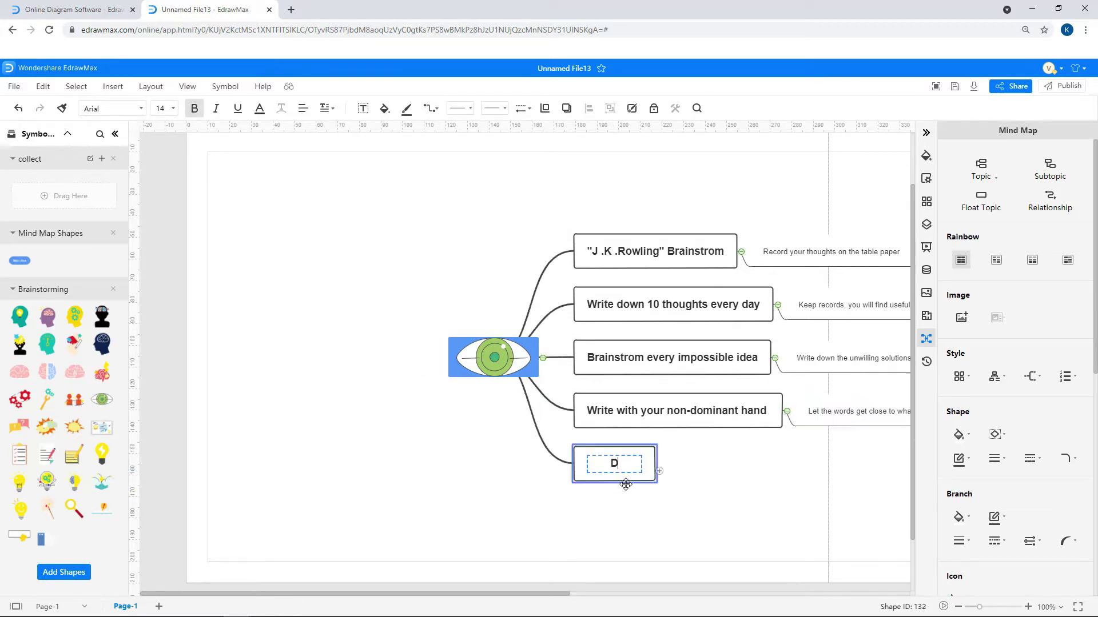
text(raw down what you want to say)
key(Escape)
key(Insert)
text(Try to d)
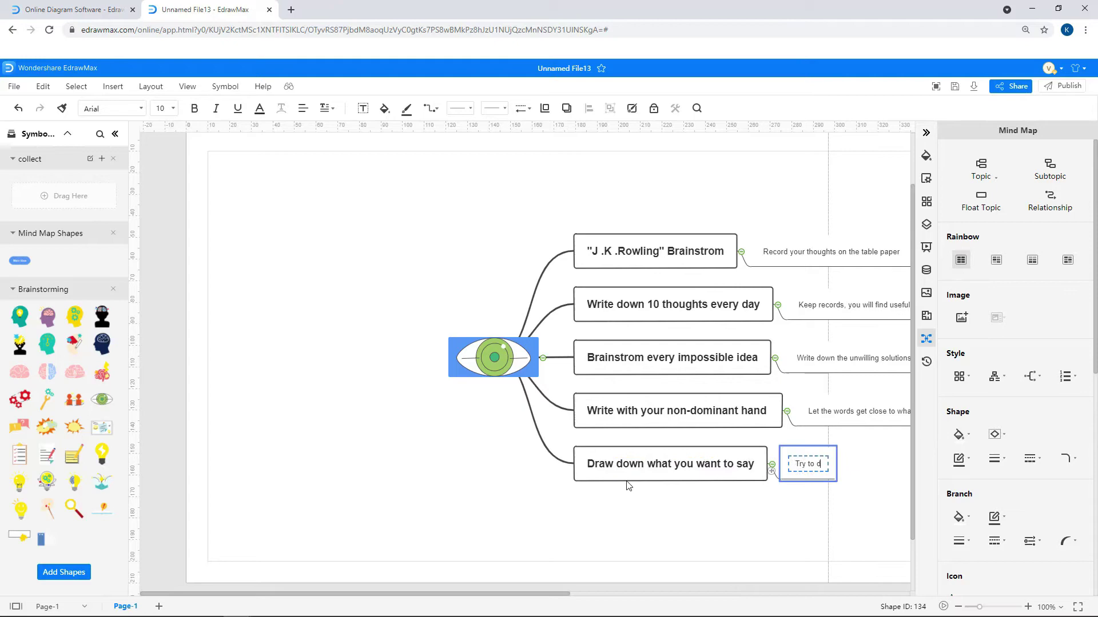
text(raw instead of text)
click(626, 481)
key(Return)
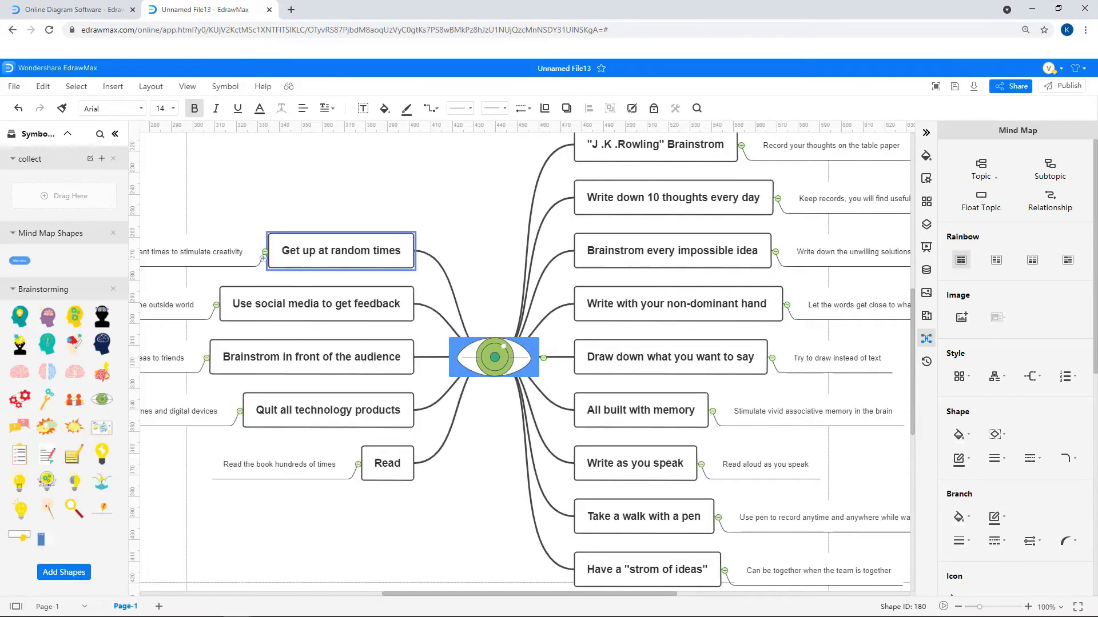
click(457, 346)
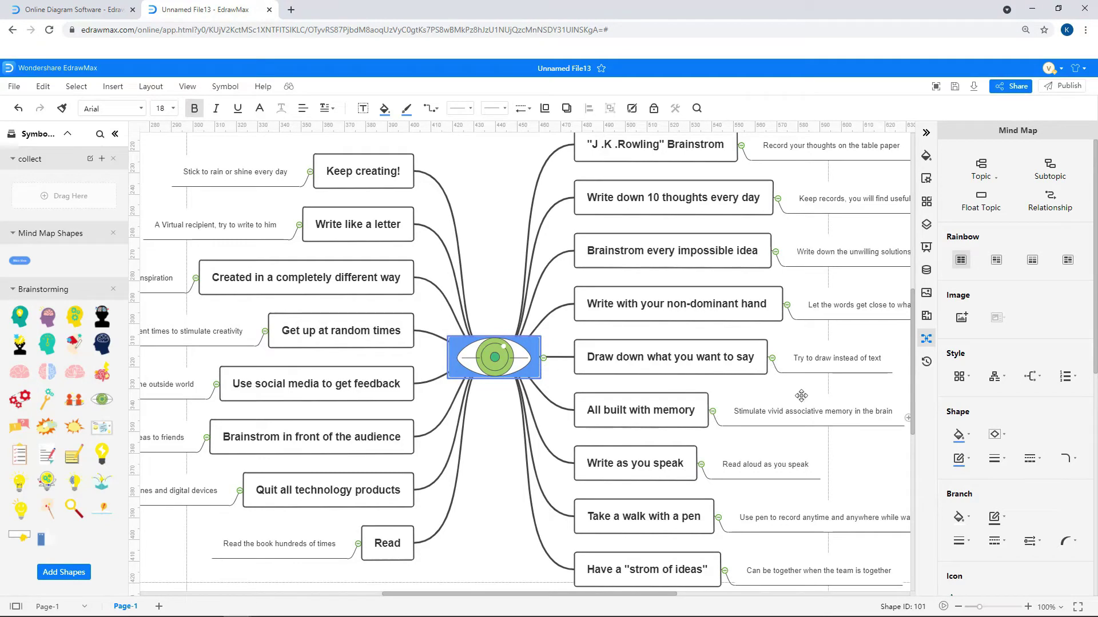
Try the rainbow-branch theme, then revert to boxed topics with black lines
click(967, 379)
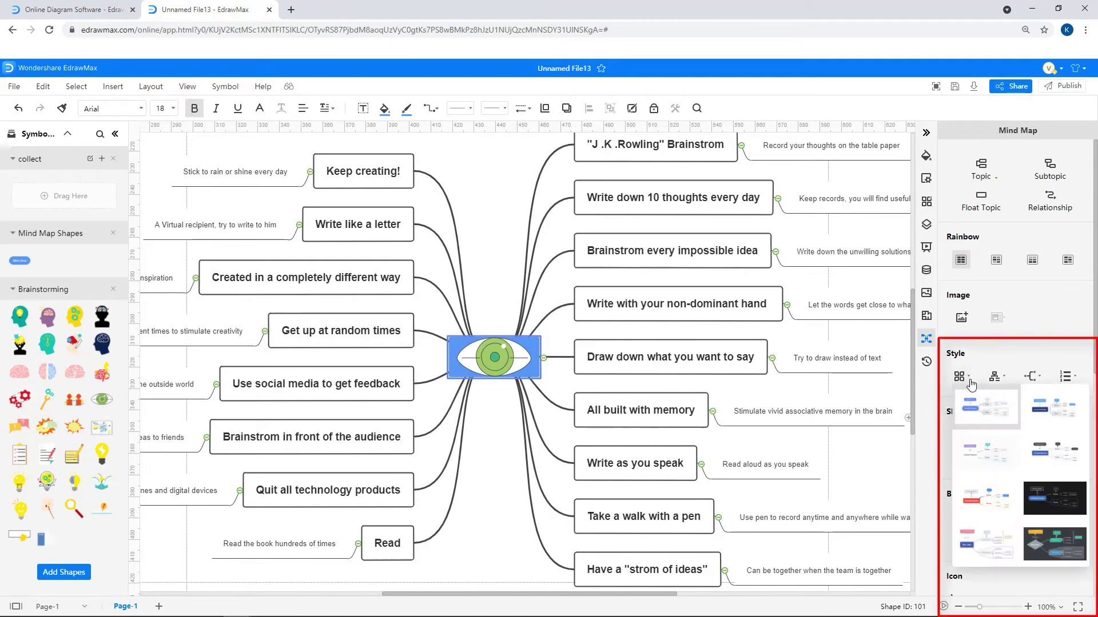
click(975, 455)
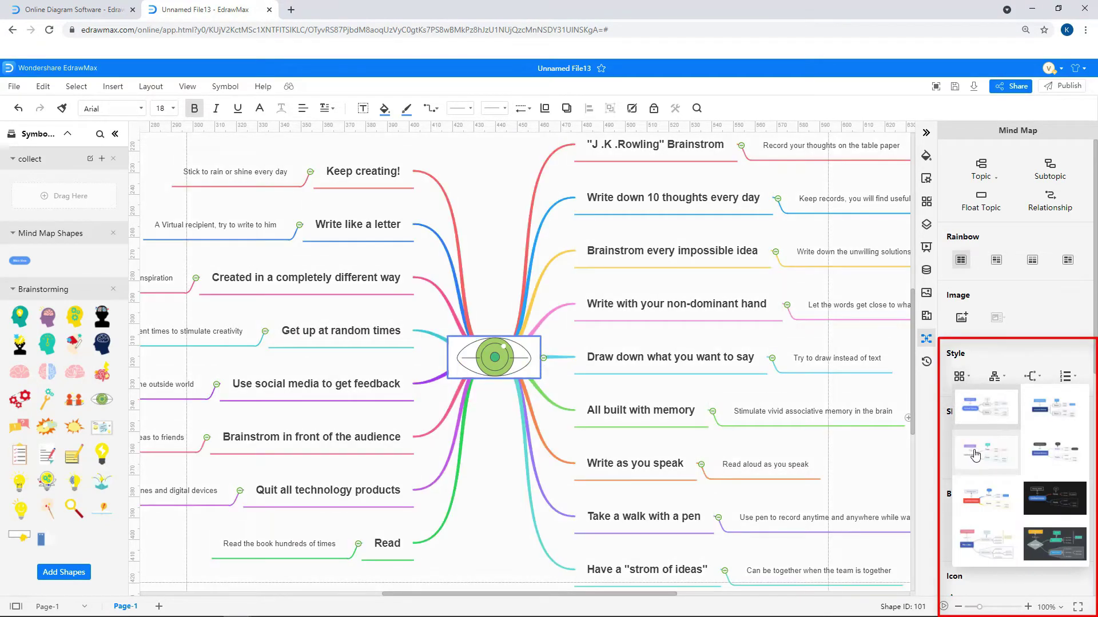
click(986, 417)
Make the branch lines right-angled elbows and number the topics 1, 2, 3 in order
click(1003, 379)
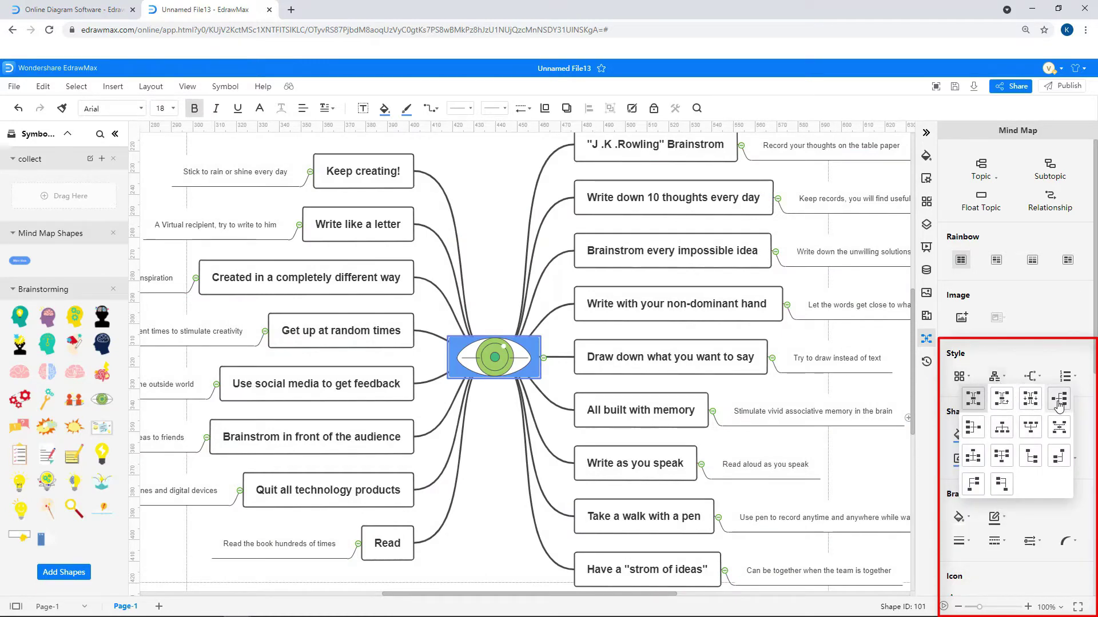
click(1035, 378)
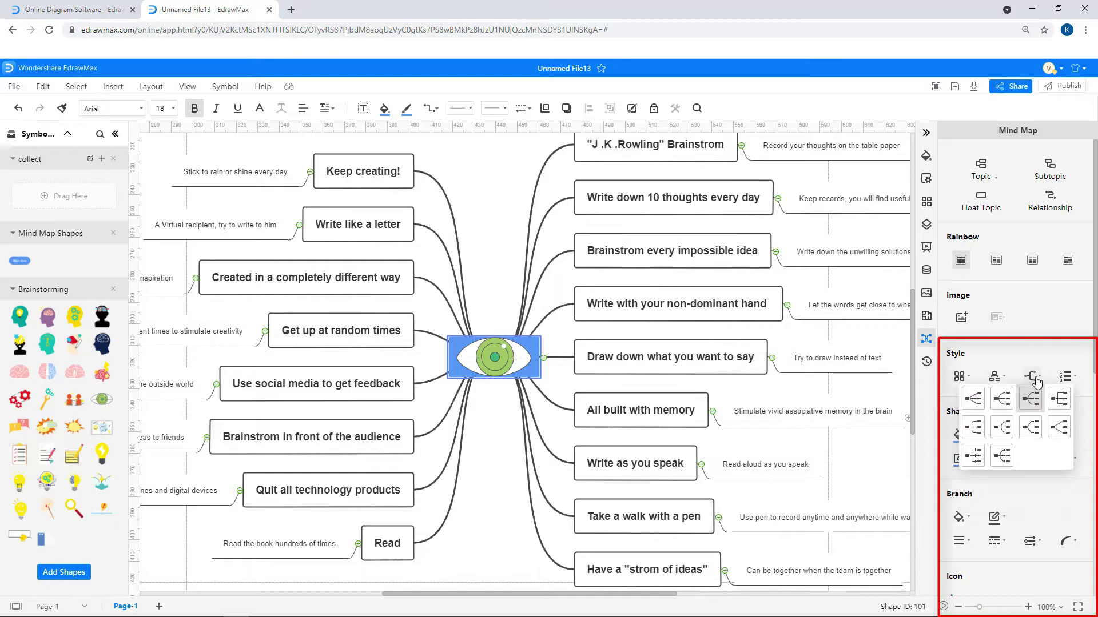
click(1058, 399)
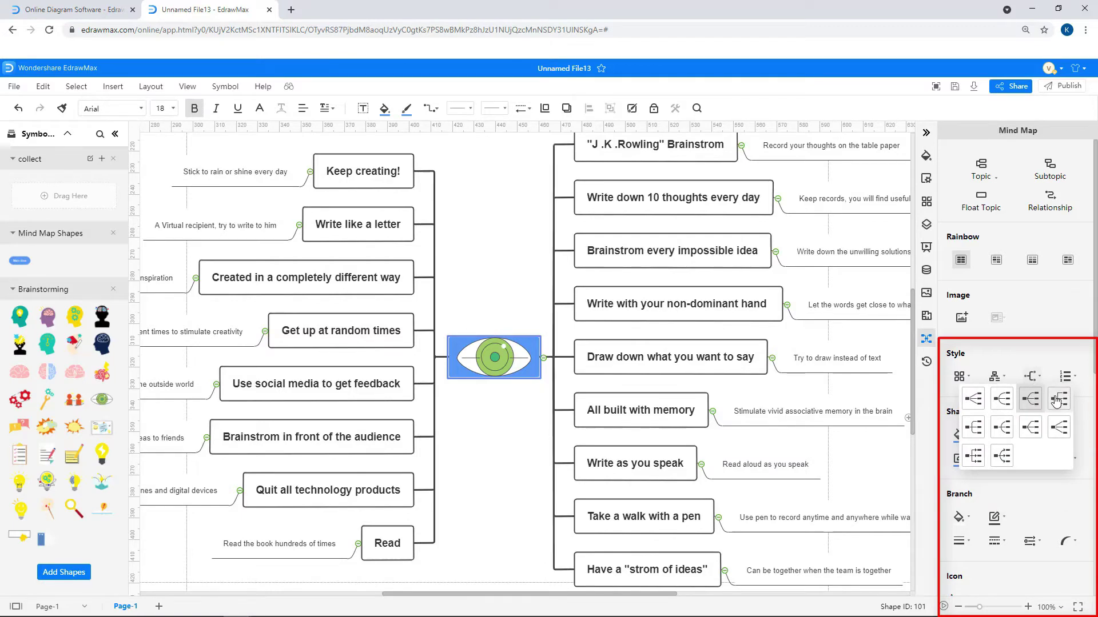
click(1067, 376)
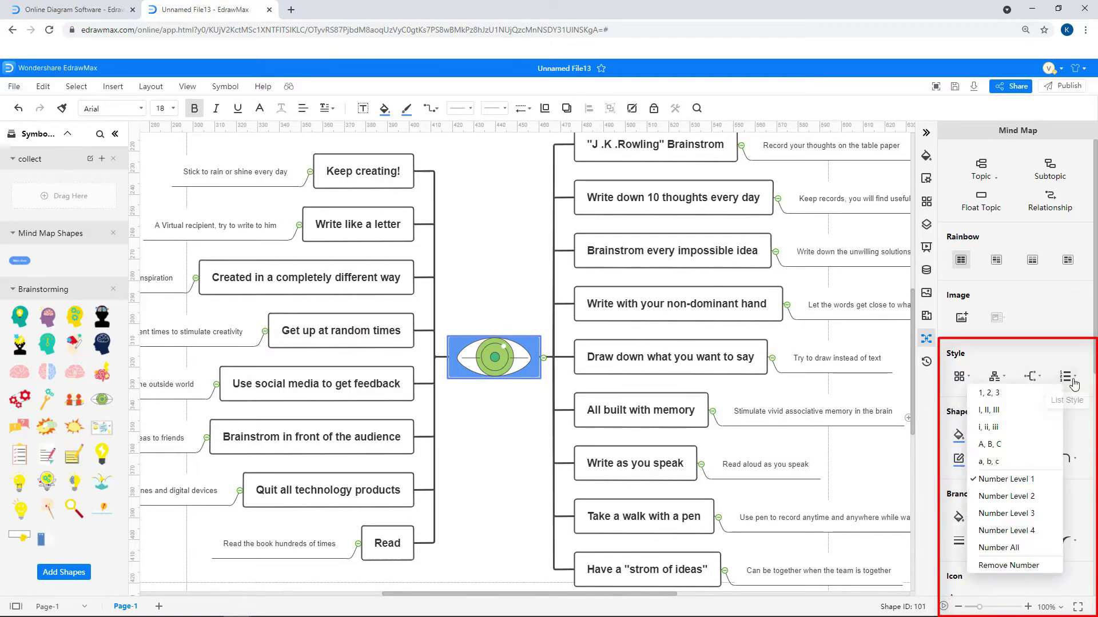
click(1043, 394)
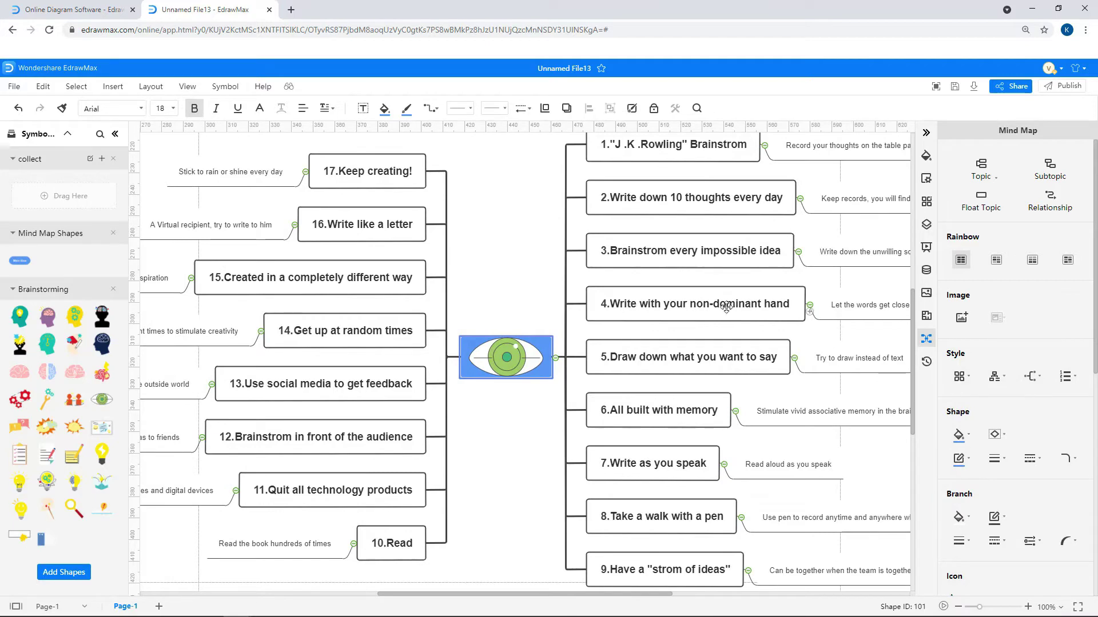
Select all the topic boxes, fill them blue and make their text white
drag(372, 181, 383, 435)
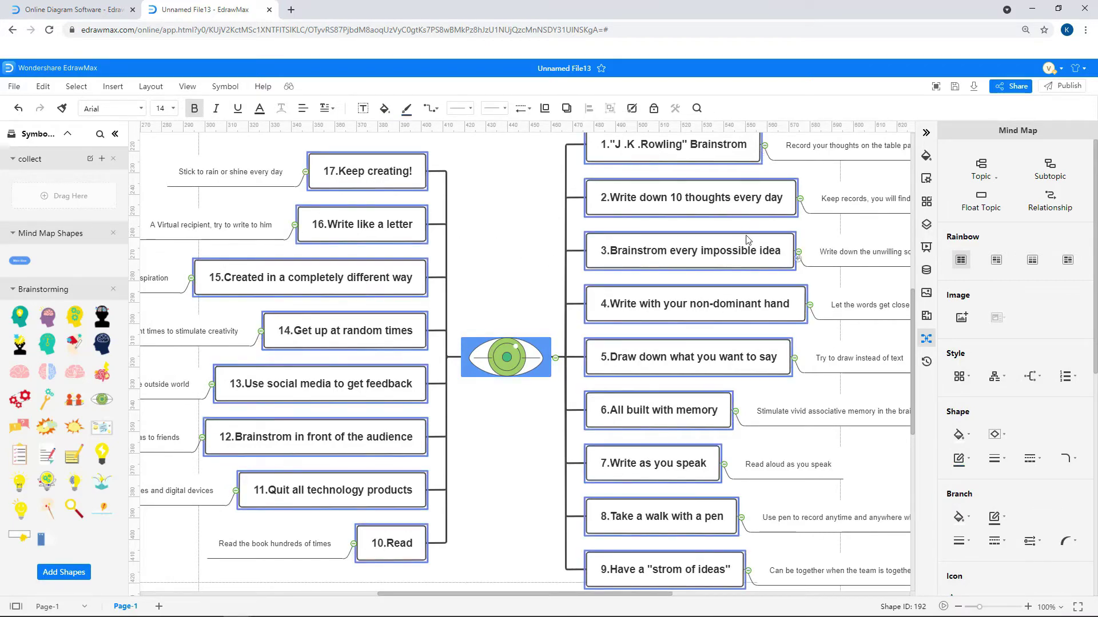
click(968, 436)
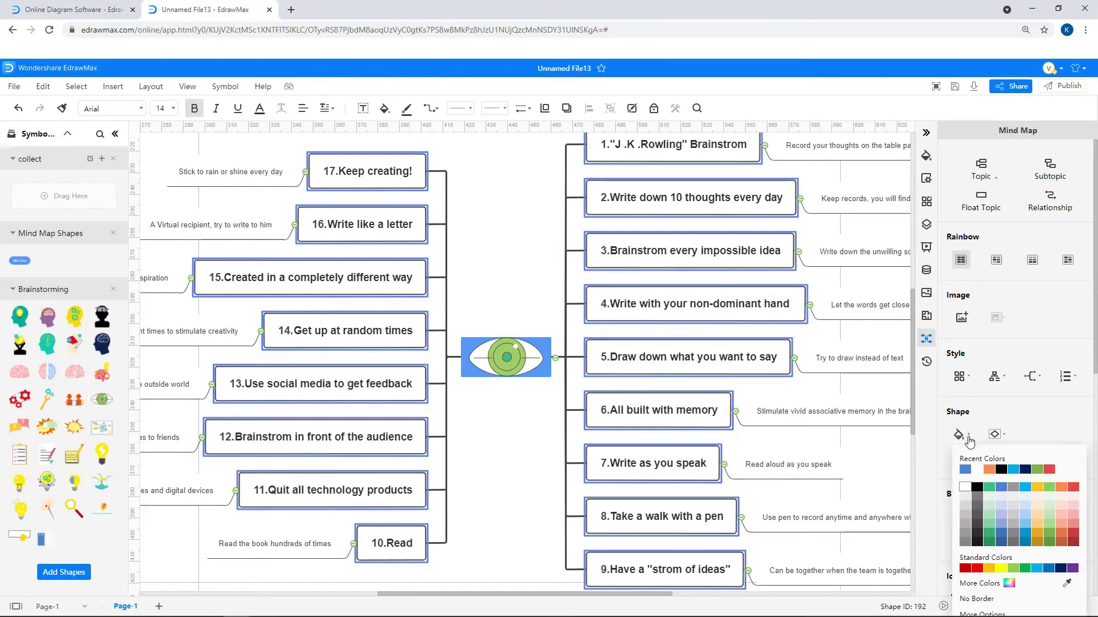
click(966, 470)
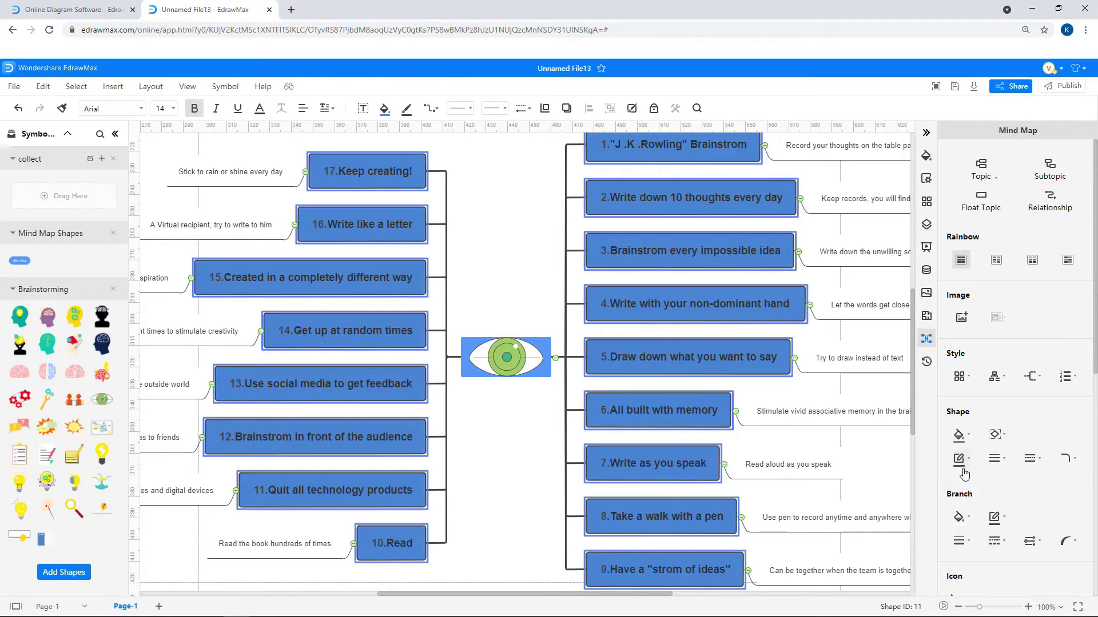
click(259, 108)
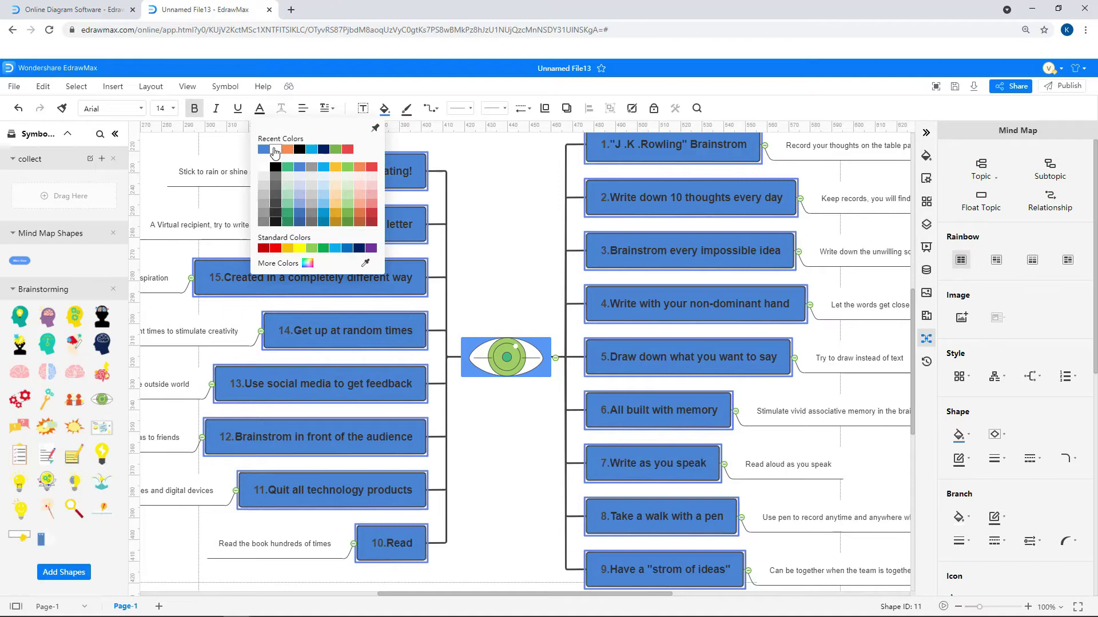
click(275, 150)
click(275, 152)
Draw a text box above the map reading '17 Brainstroming Methods' and set it to size 22
scroll(274, 152, up, 1)
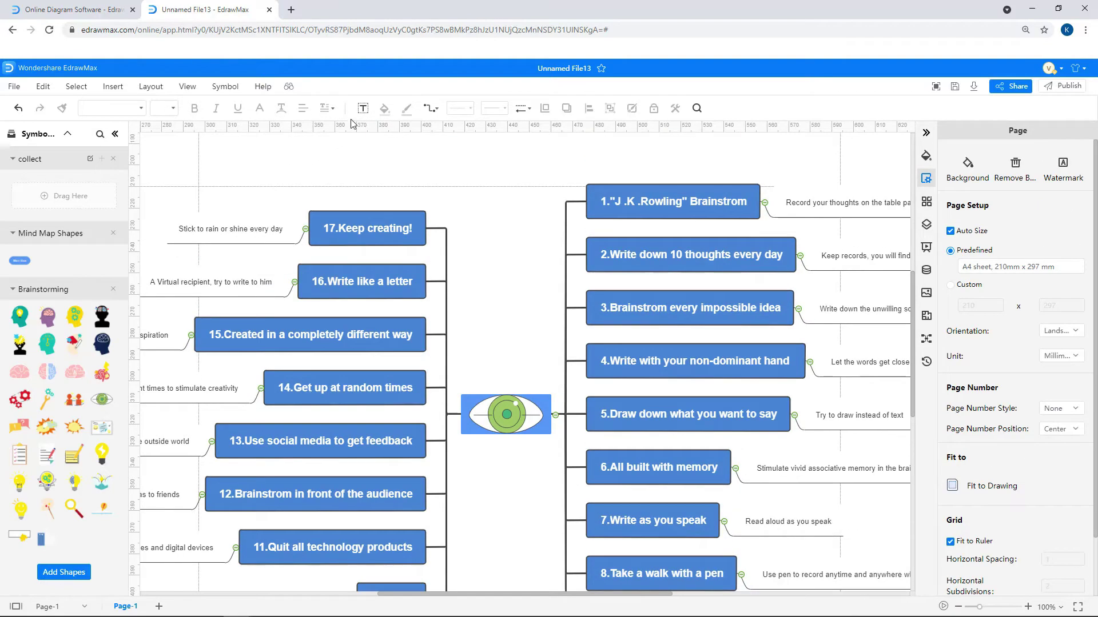
drag(300, 144, 422, 179)
drag(721, 183, 753, 178)
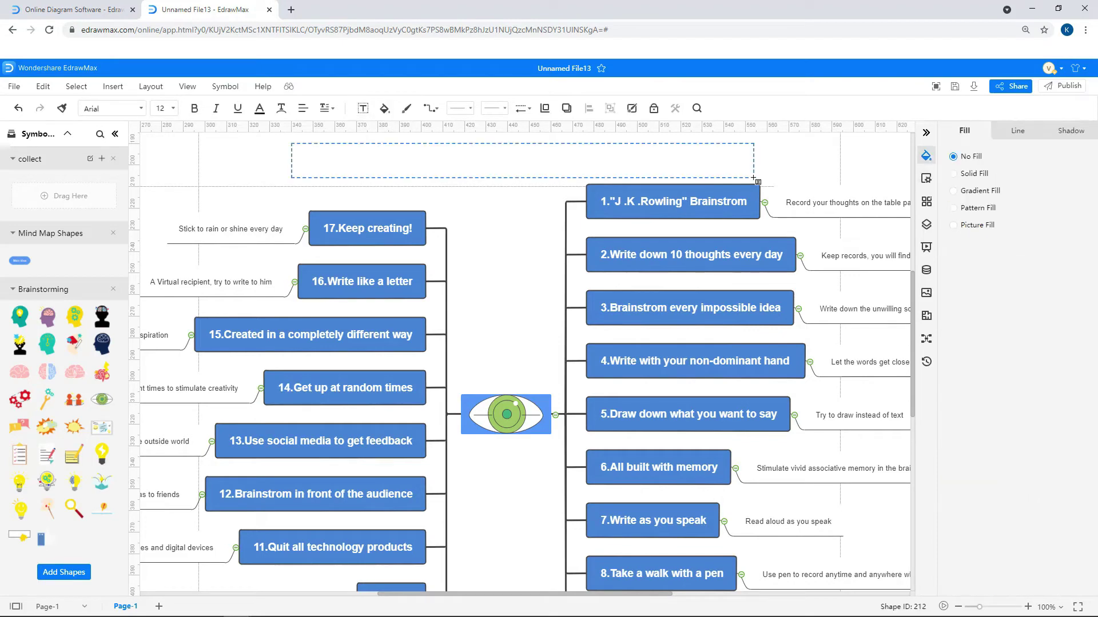
text(17 Brainstroming Methods)
drag(630, 162, 460, 162)
click(177, 116)
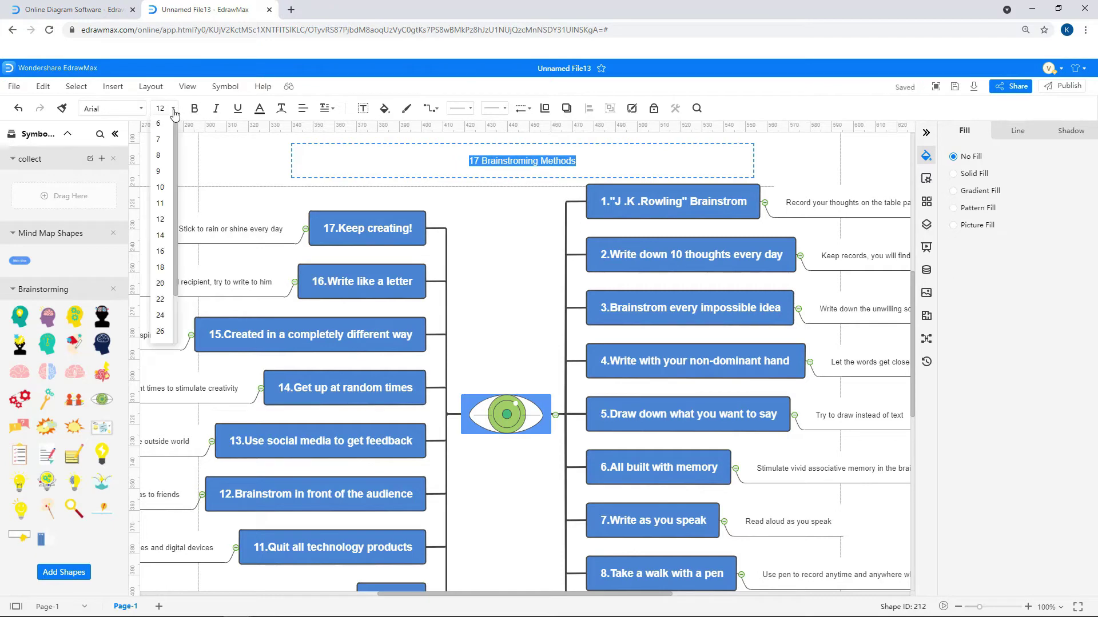
click(165, 307)
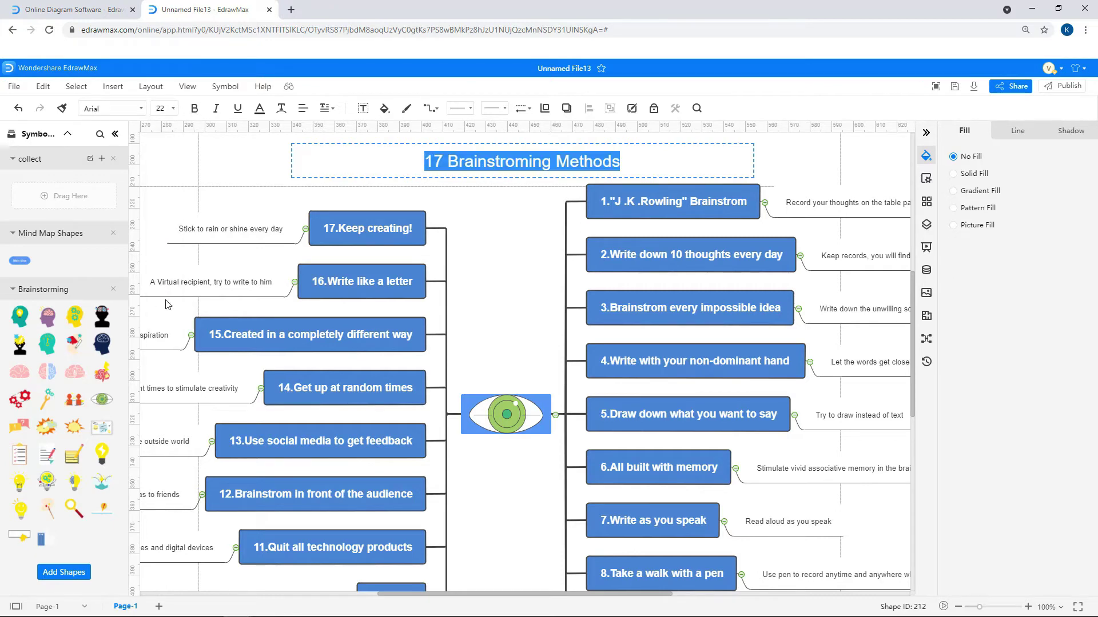
Select every shape by type and set their font to Times New Roman
right_click(211, 180)
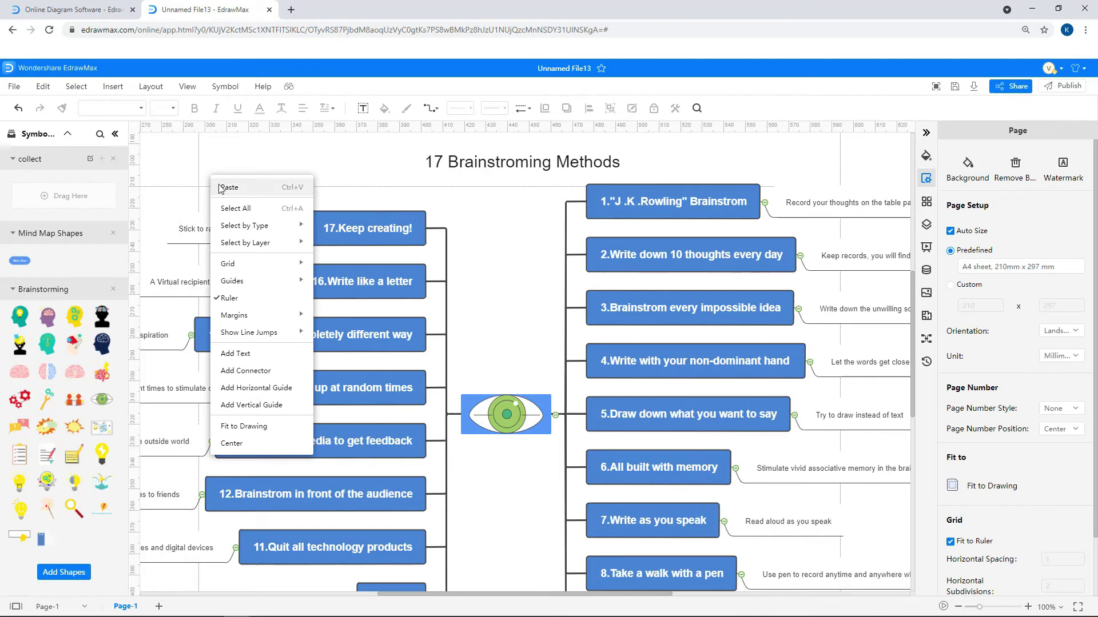
mouse_move(239, 225)
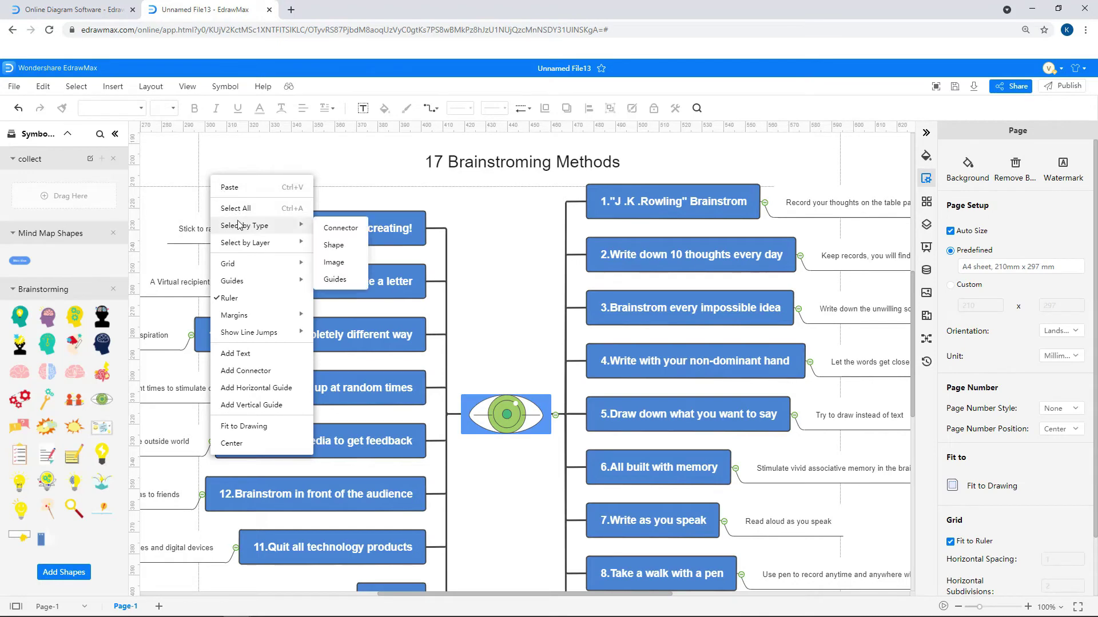
click(334, 245)
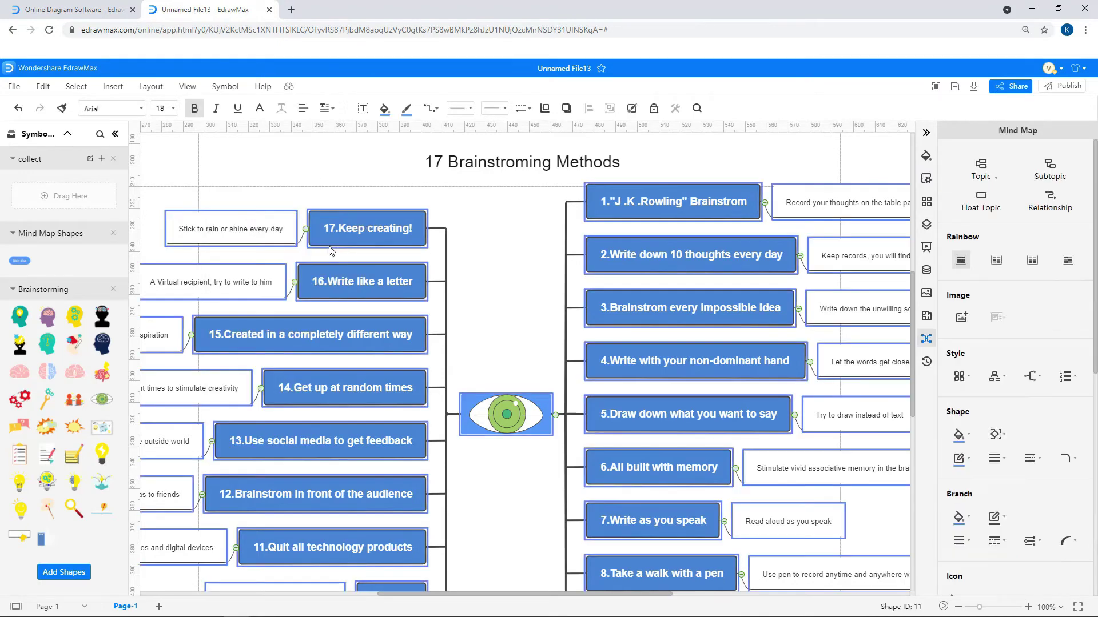
click(141, 110)
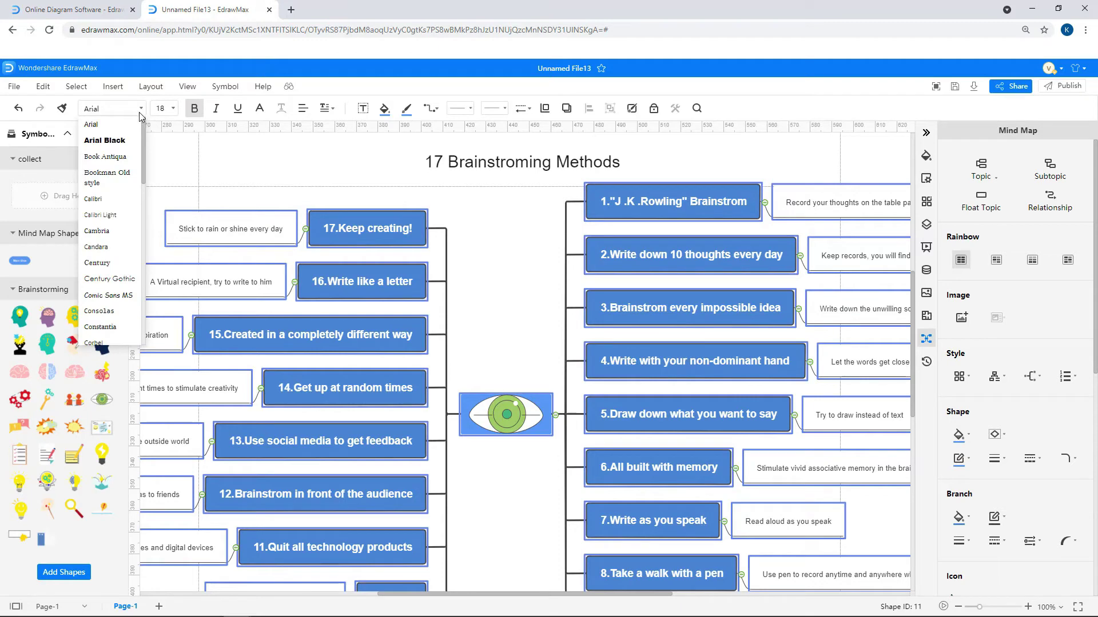
scroll(118, 240, down, 10)
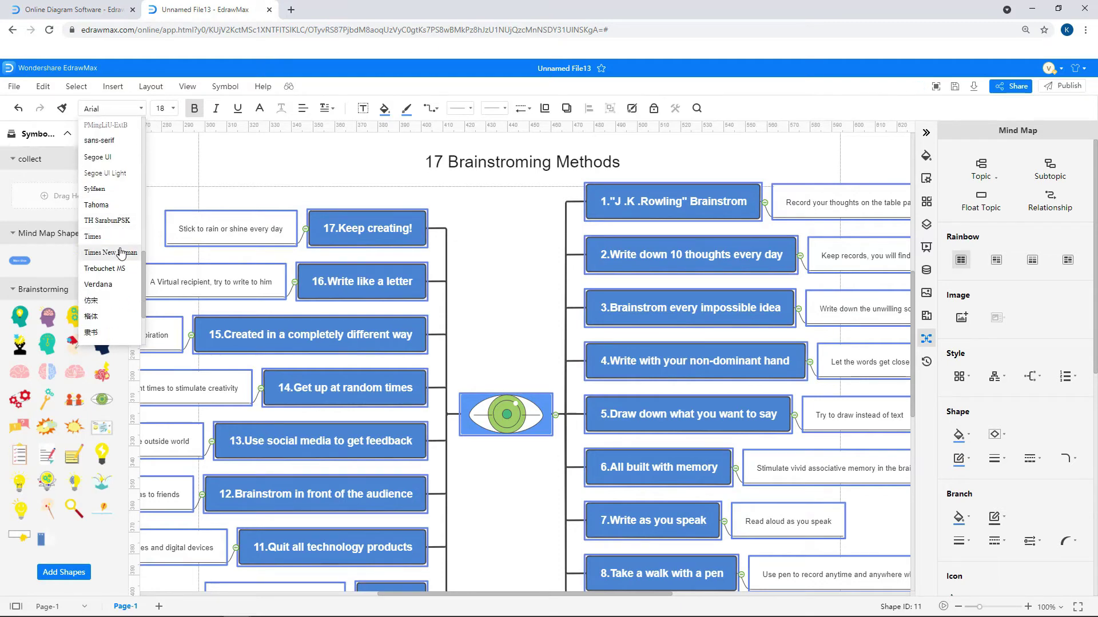
click(120, 253)
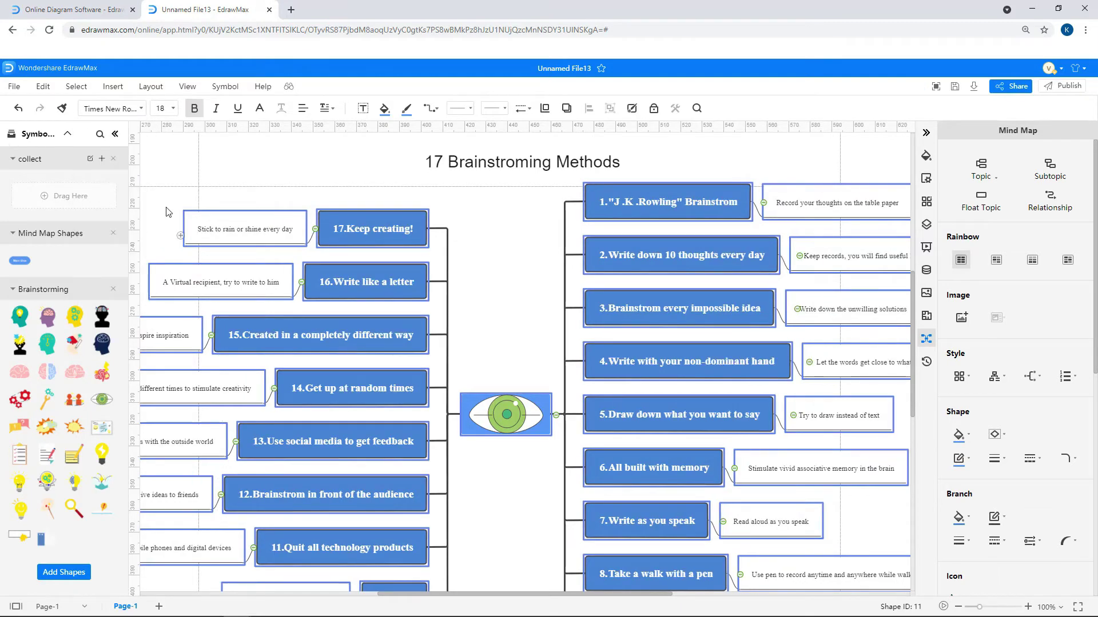
click(201, 170)
Fit the whole drawing into view and export it as a PDF
click(187, 86)
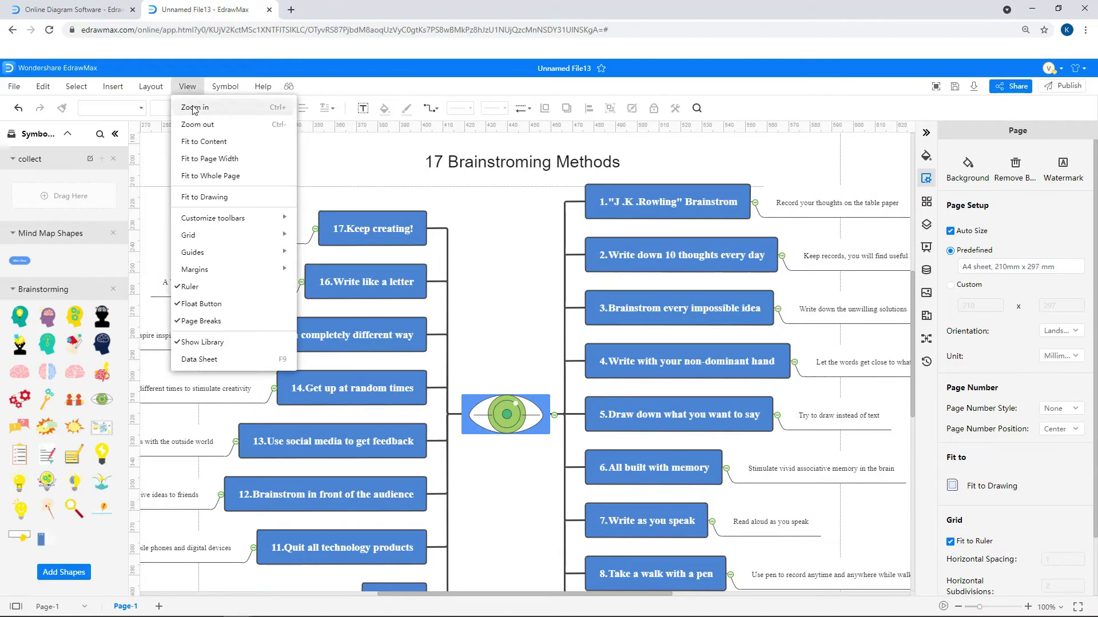
click(204, 197)
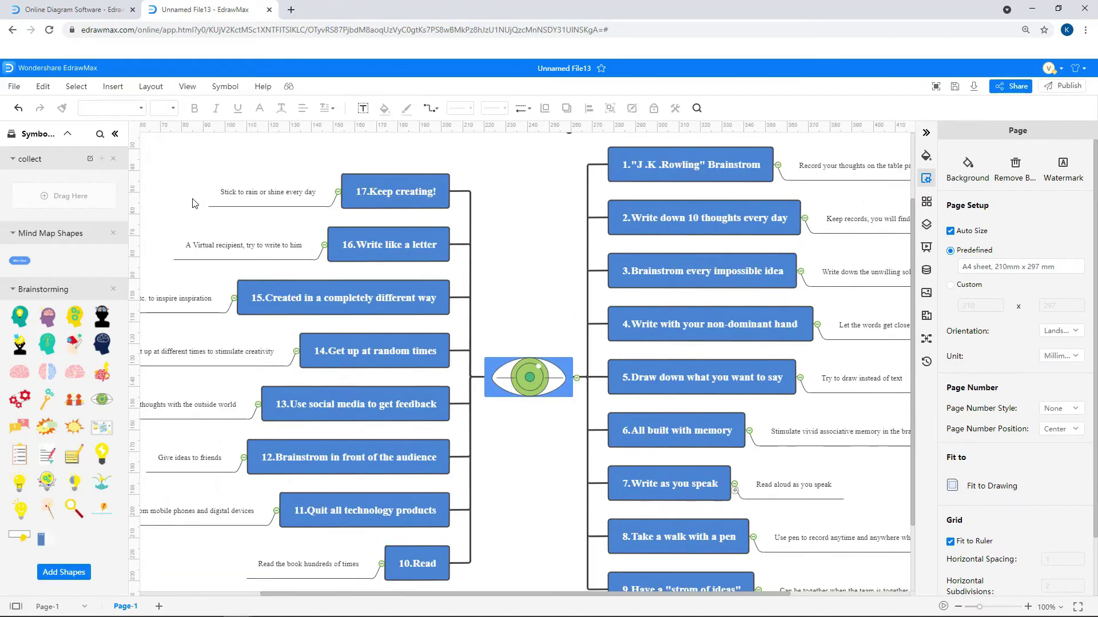
click(17, 88)
mouse_move(20, 214)
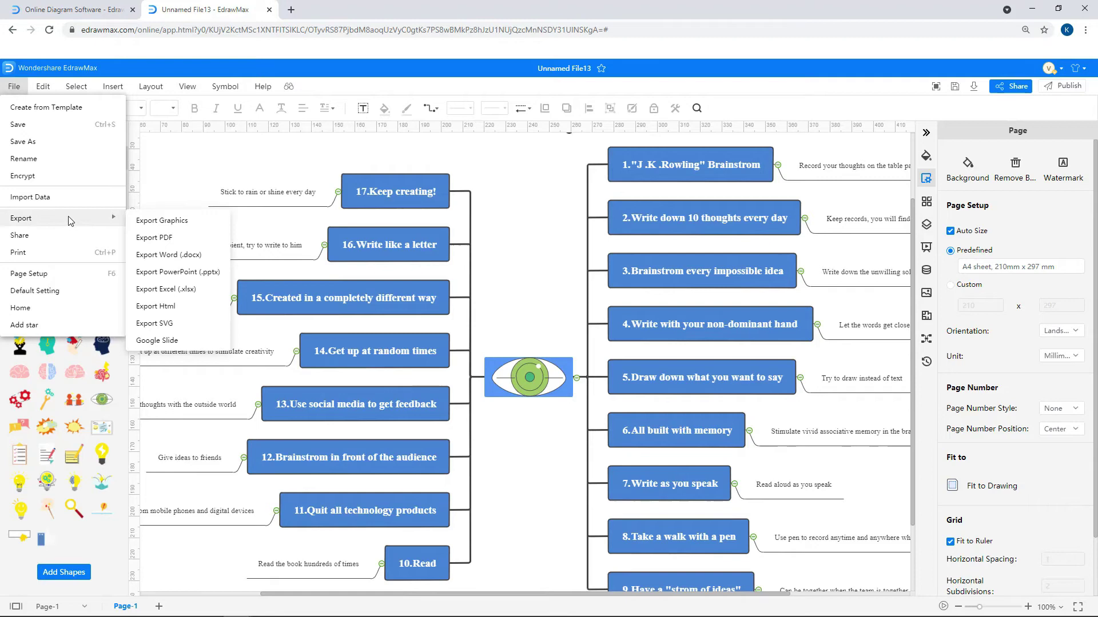
click(155, 239)
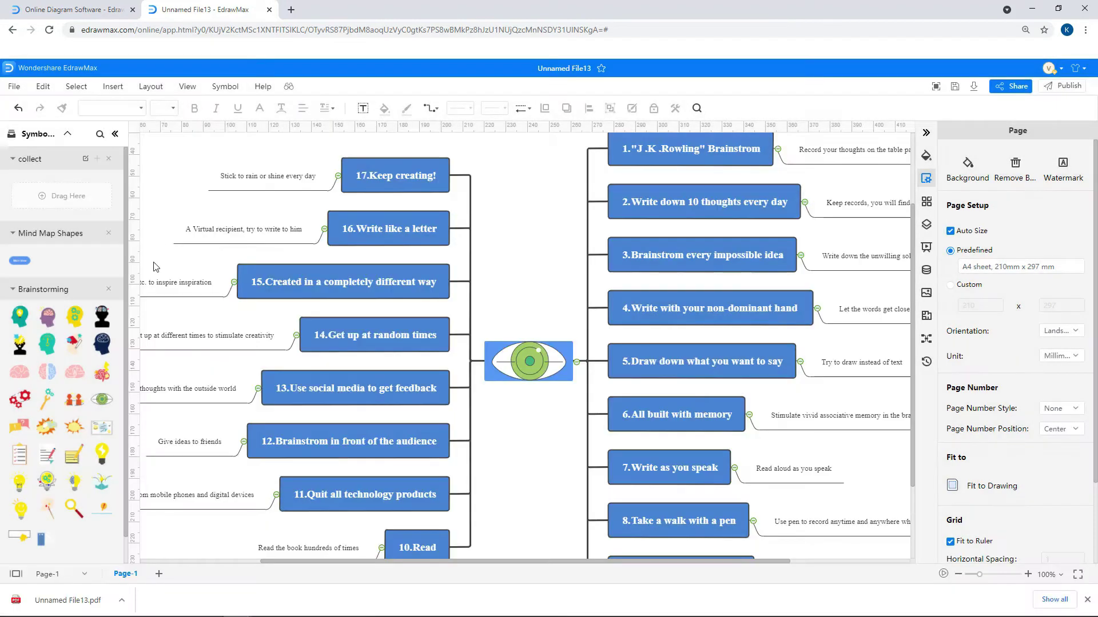
Review the exported PDF, then return to the editor and open the Share options
click(84, 601)
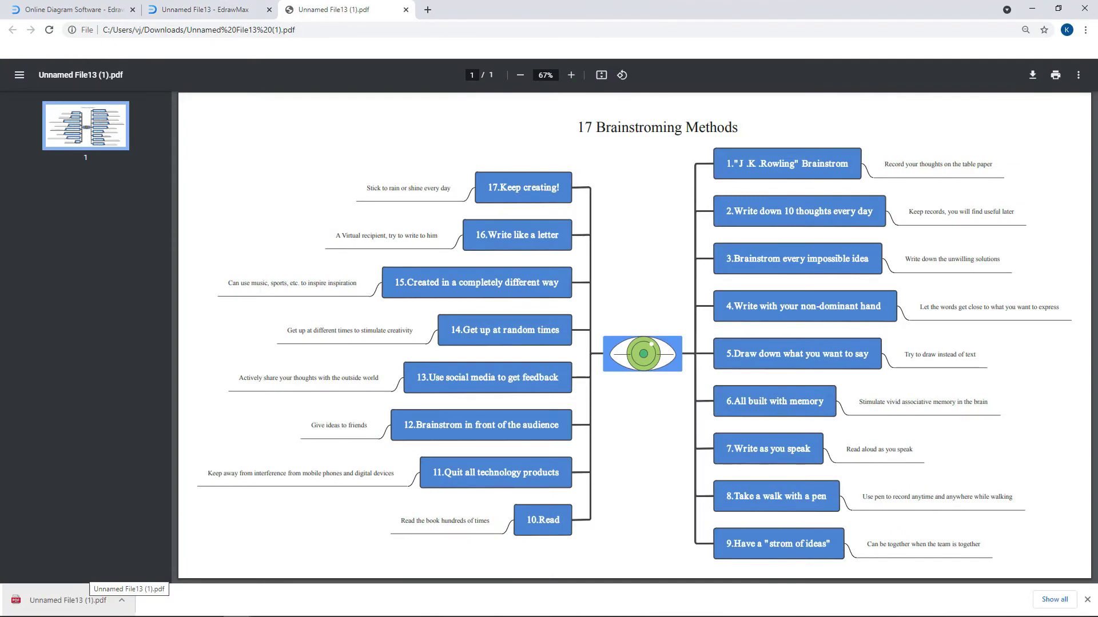
click(205, 9)
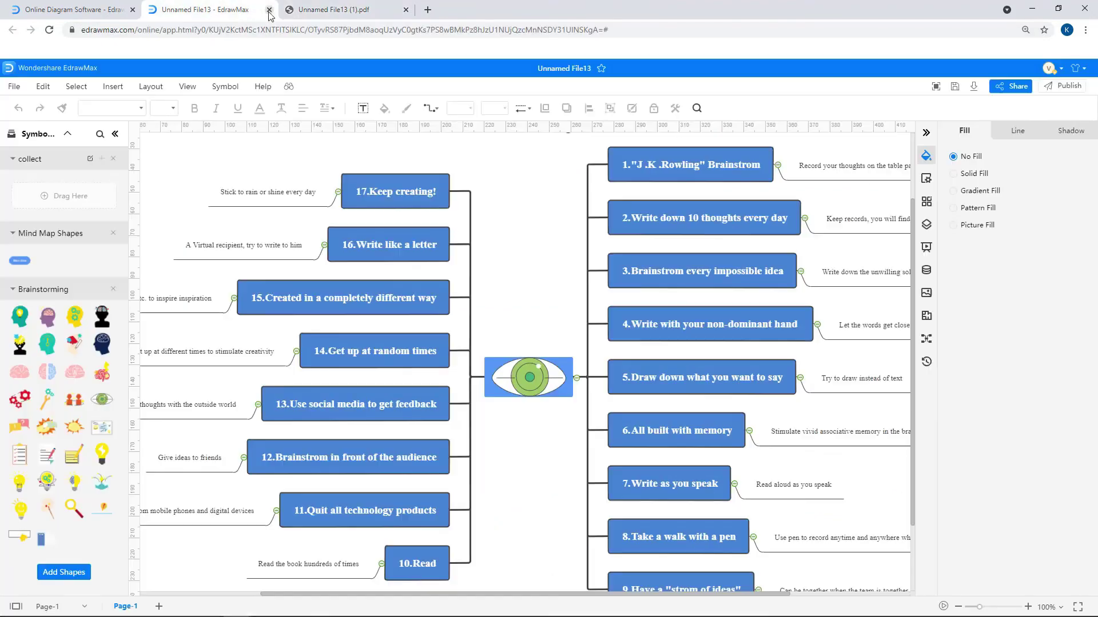
click(1011, 87)
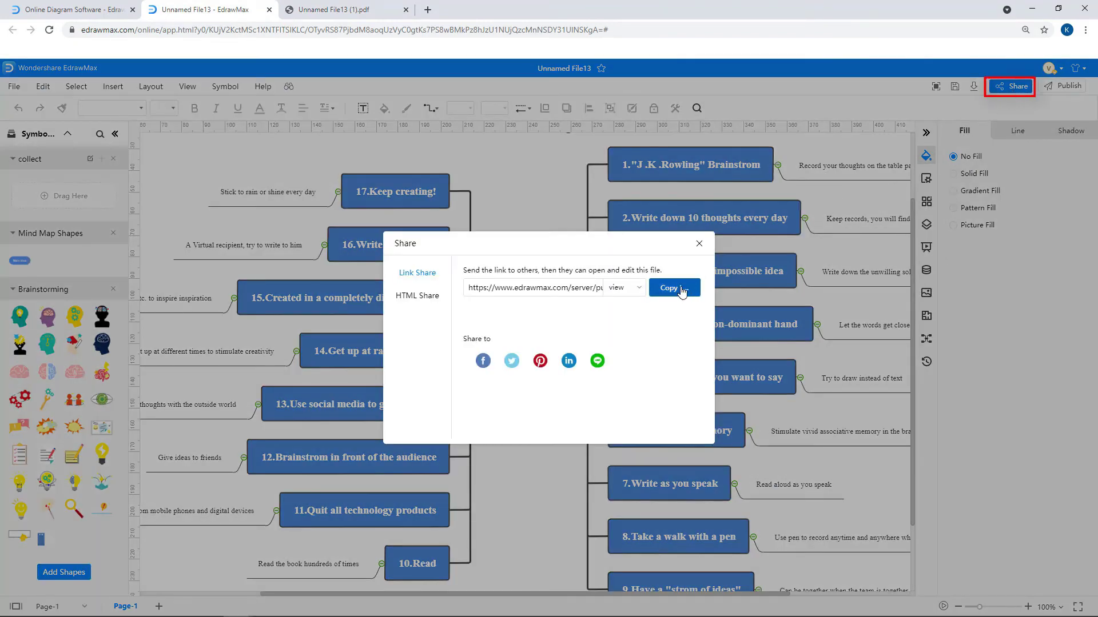
Publish with title 'Bra', description 'This diagram shows 17 brain stroming methods.', tag 'mind', and accept the terms
click(700, 245)
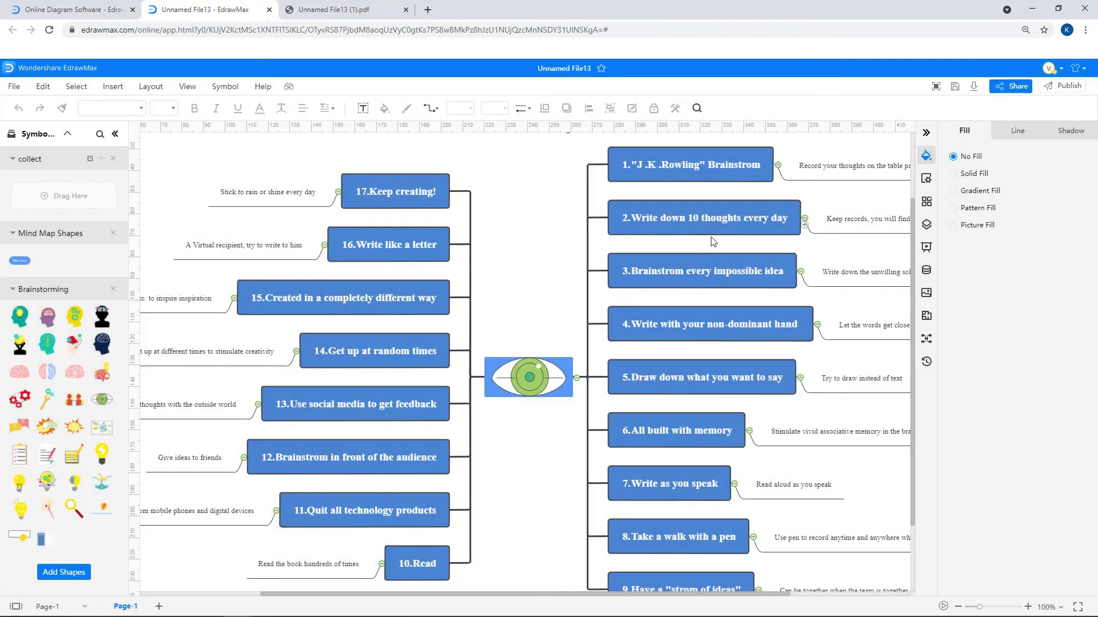
click(1064, 86)
triple_click(394, 284)
text(Brainstrooming Methods)
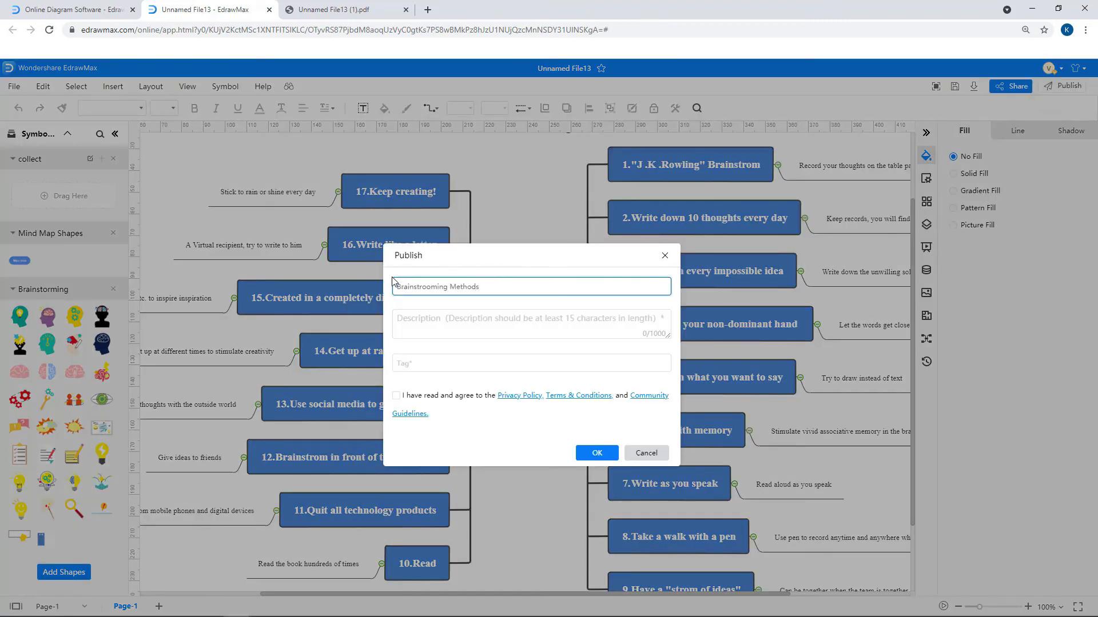
key(Tab)
text(T)
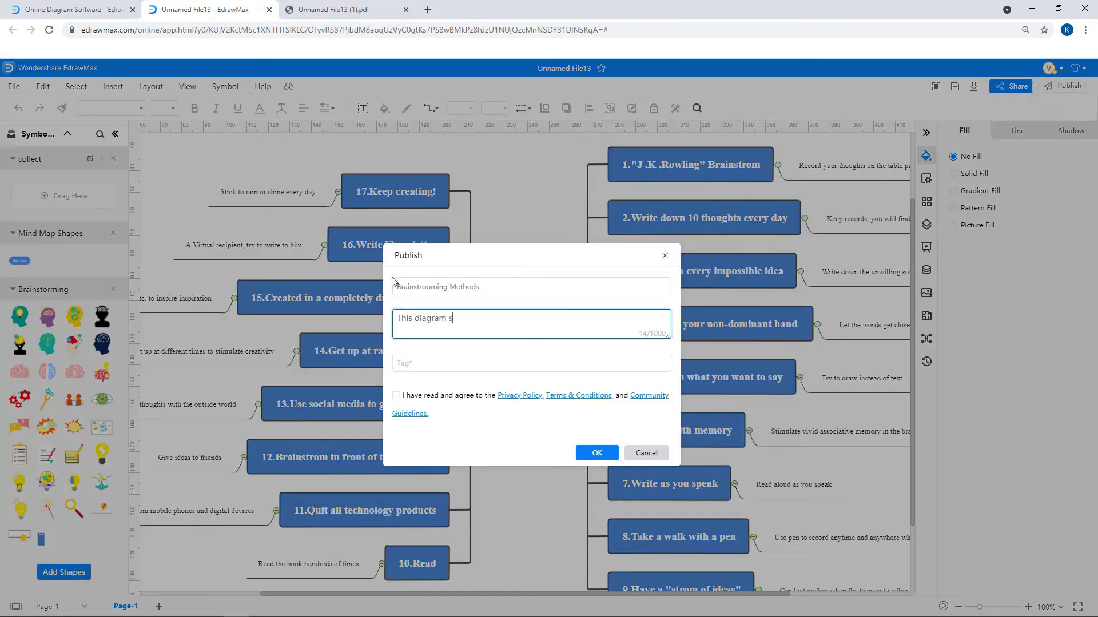
text(his diagram shows 17 brain stroming methods.)
key(Tab)
text(mind)
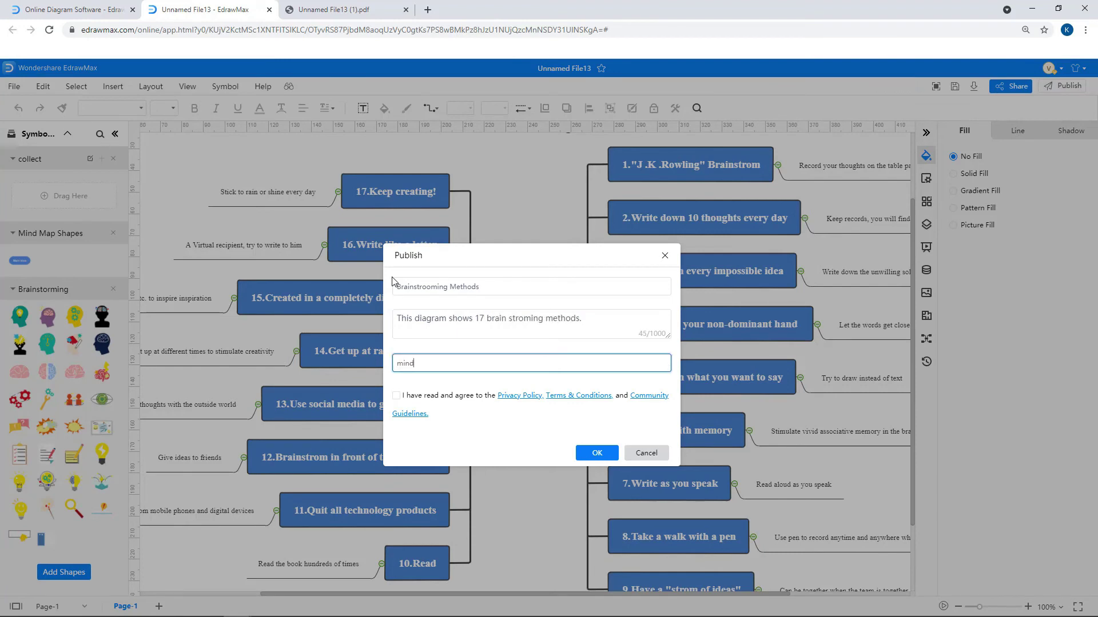
click(396, 396)
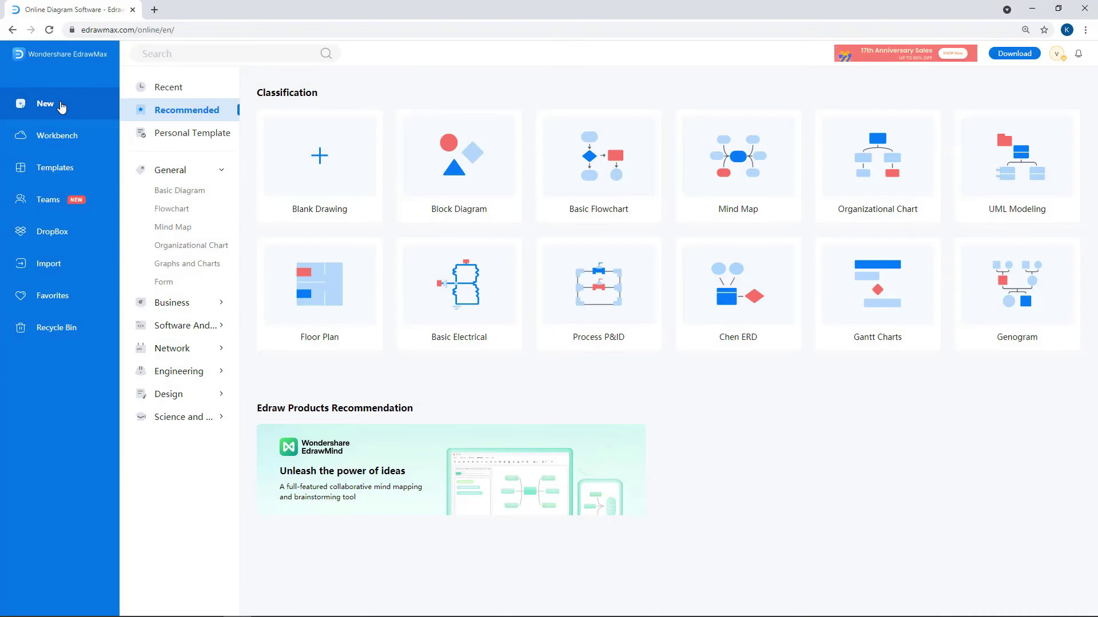
Filter the Templates gallery to Mind Map and scroll through community templates like Energy Mind Map
click(60, 169)
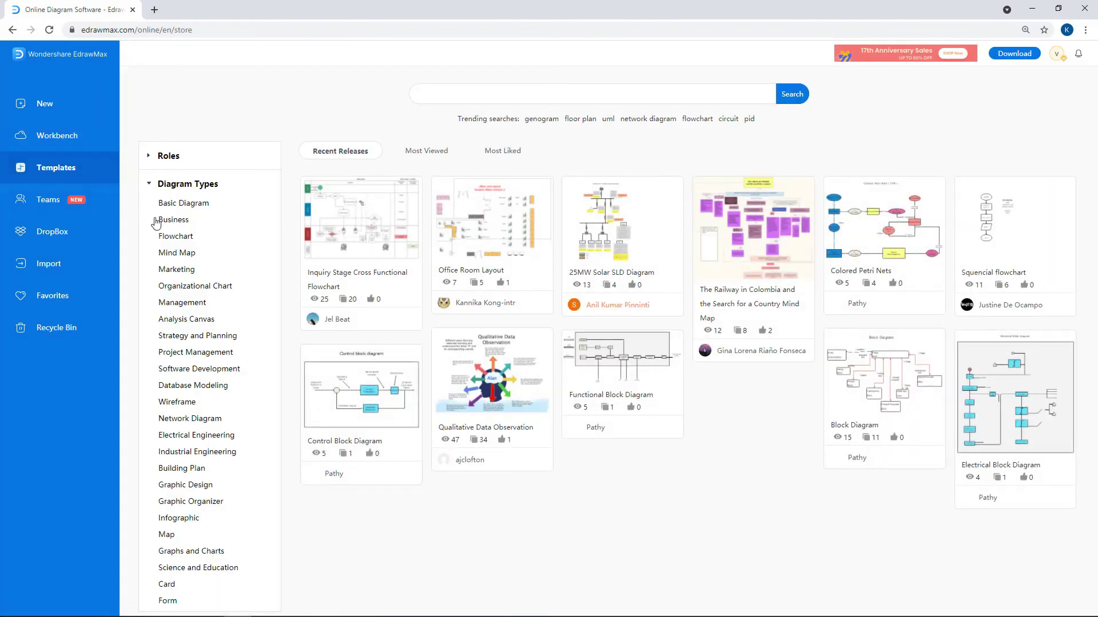
click(170, 253)
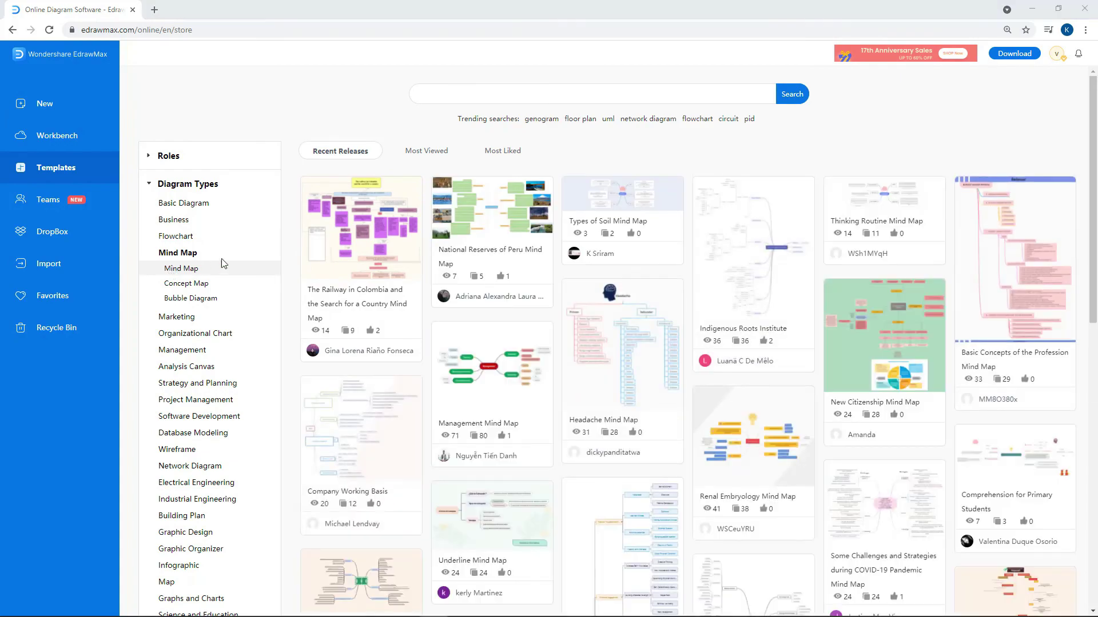
scroll(589, 306, down, 2)
scroll(589, 305, down, 7)
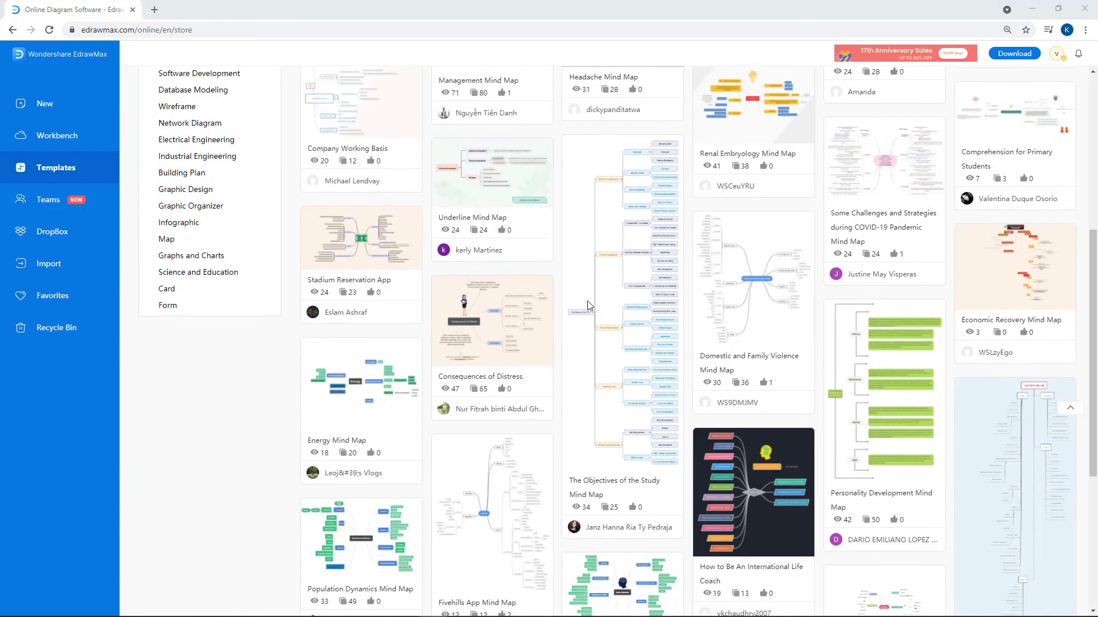